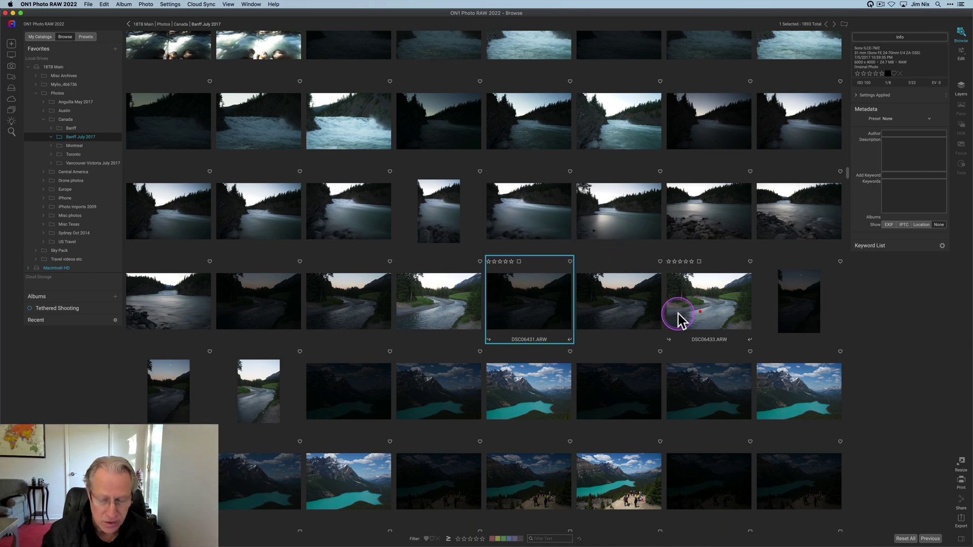
Step: Select all three bracketed river exposures, DSC06431 to DSC06433, for the HDR merge
shift+click(697, 310)
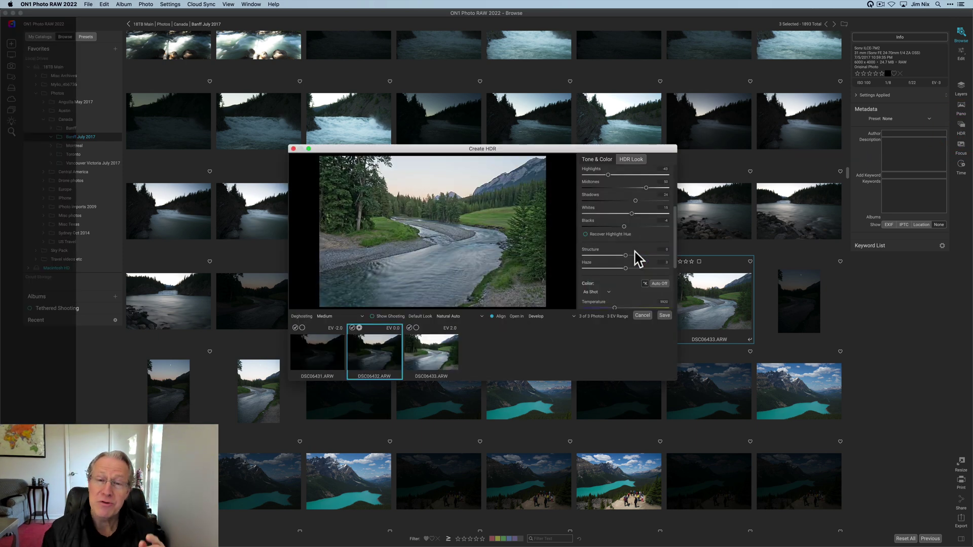
Step: Reposition the Create HDR dialog, keep the Natural Auto look, and show the HDR Look settings
drag(536, 150, 486, 79)
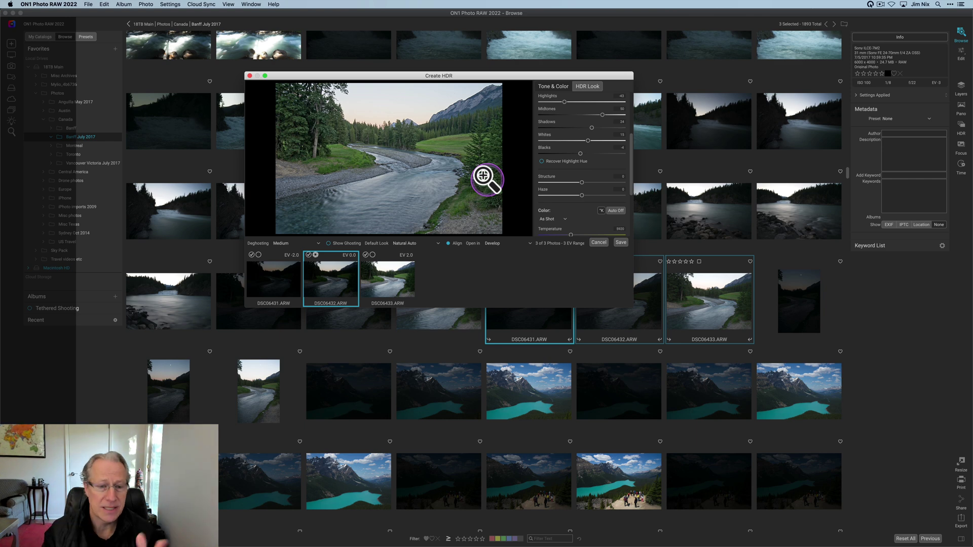
click(412, 244)
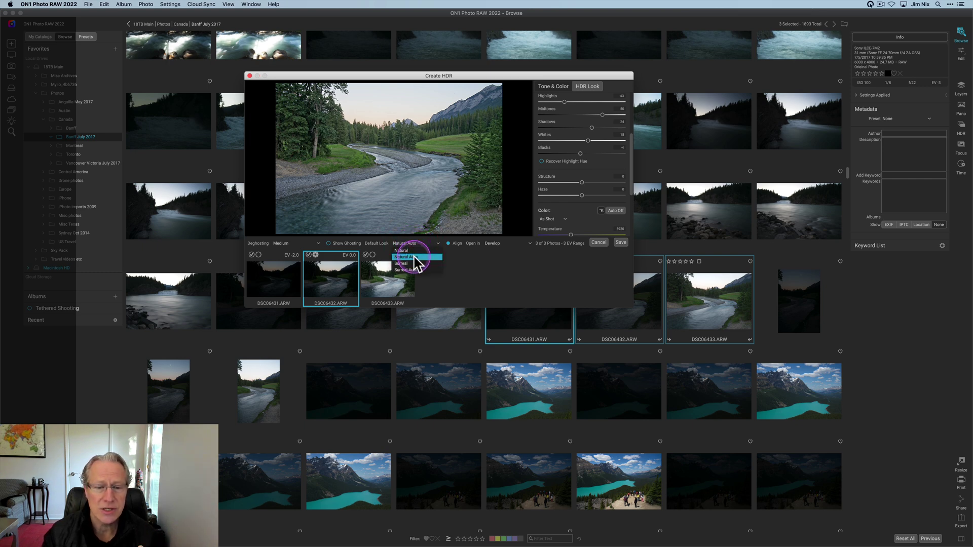
click(414, 257)
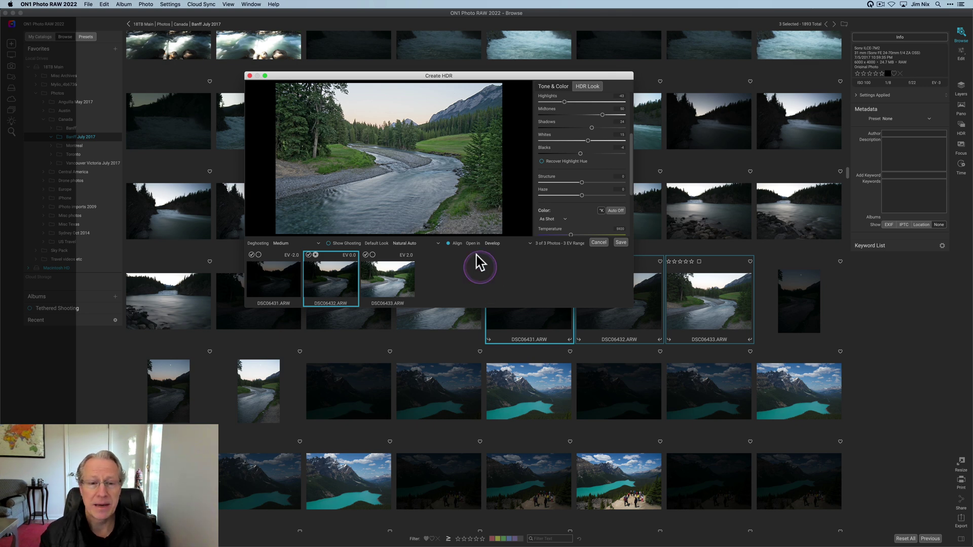
click(509, 175)
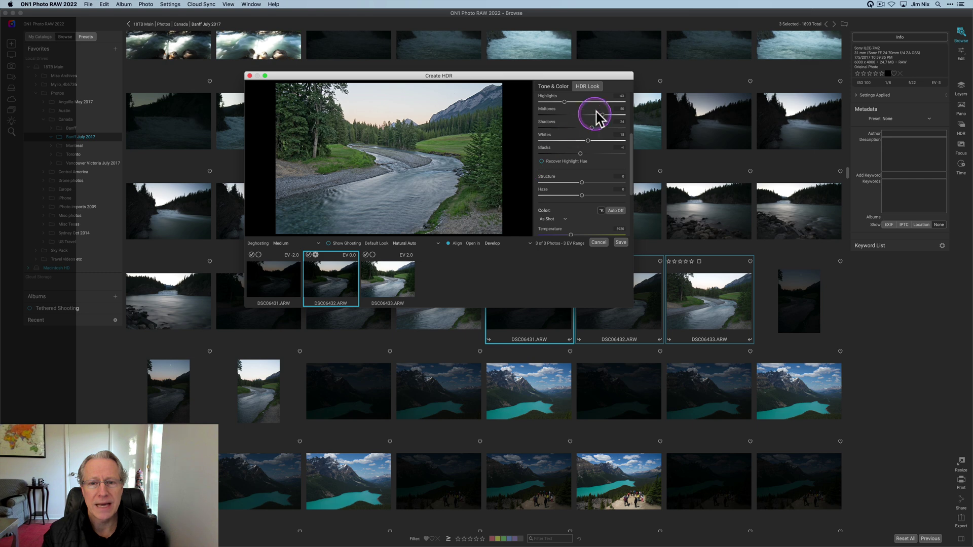
click(554, 87)
click(592, 87)
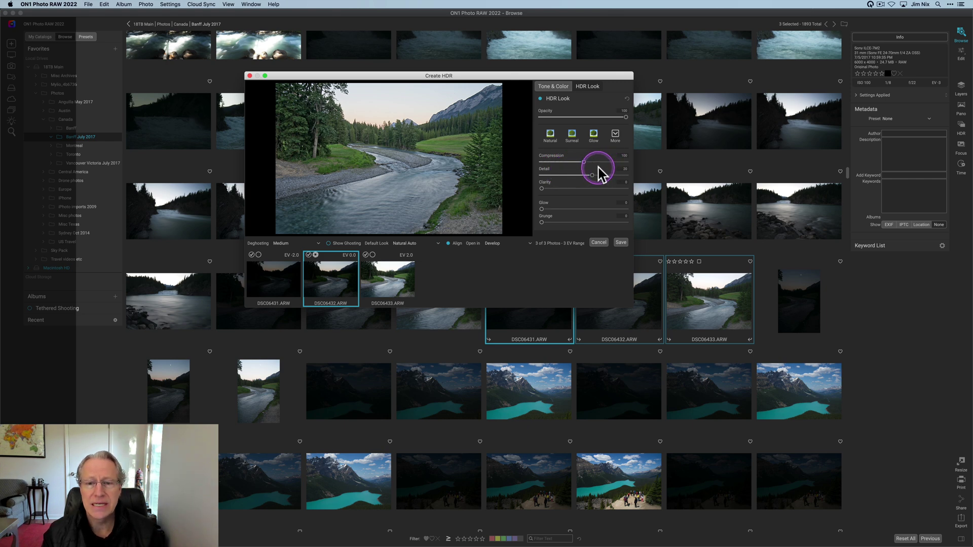
Step: Reduce HDR Compression slightly and save the merge as DSC06432_HDR.onphoto
mouse_move(584, 163)
mouse_down()
mouse_move(573, 163)
mouse_move(588, 176)
mouse_up()
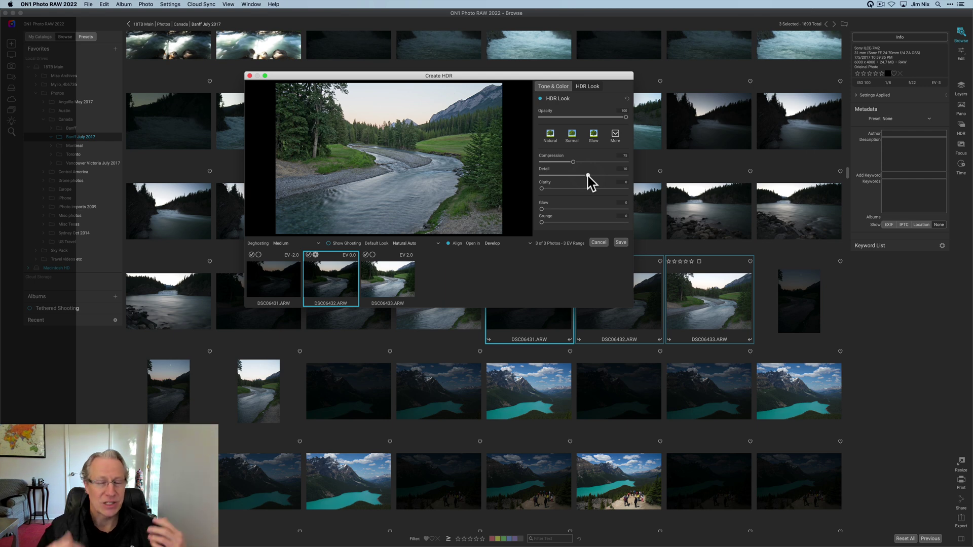
click(572, 137)
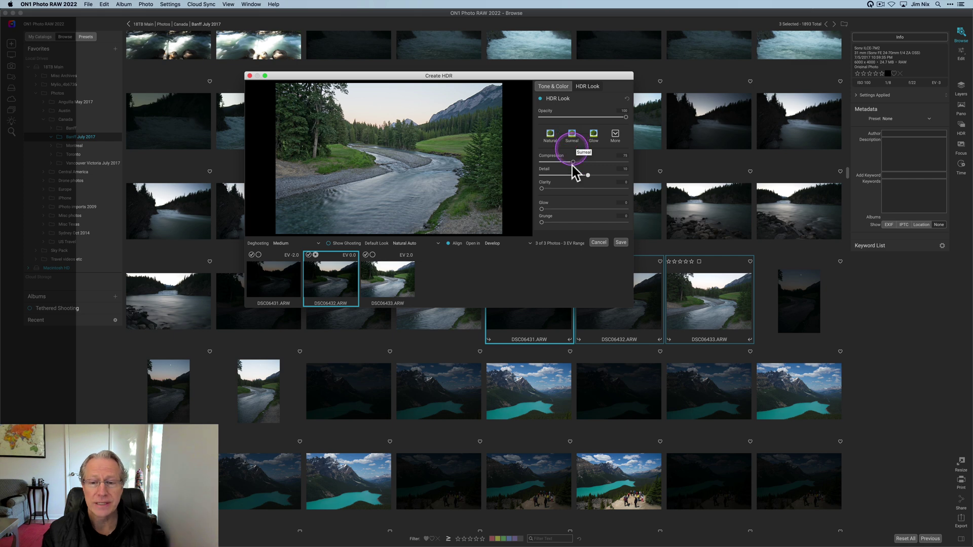
click(576, 269)
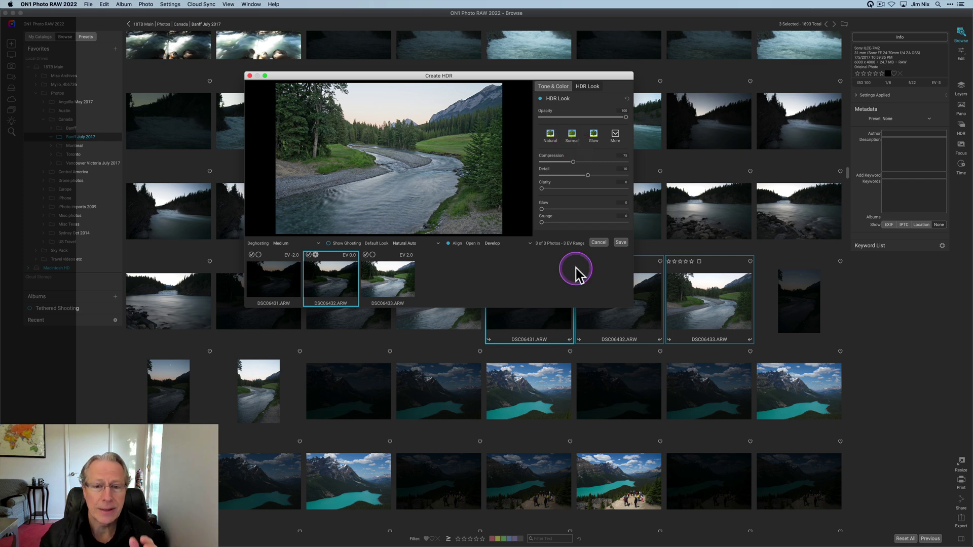
click(589, 159)
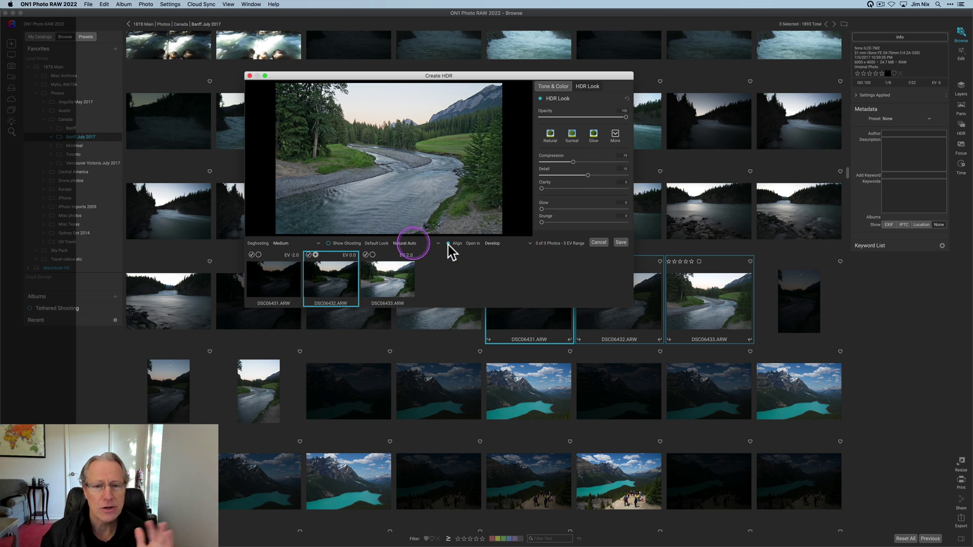
click(621, 242)
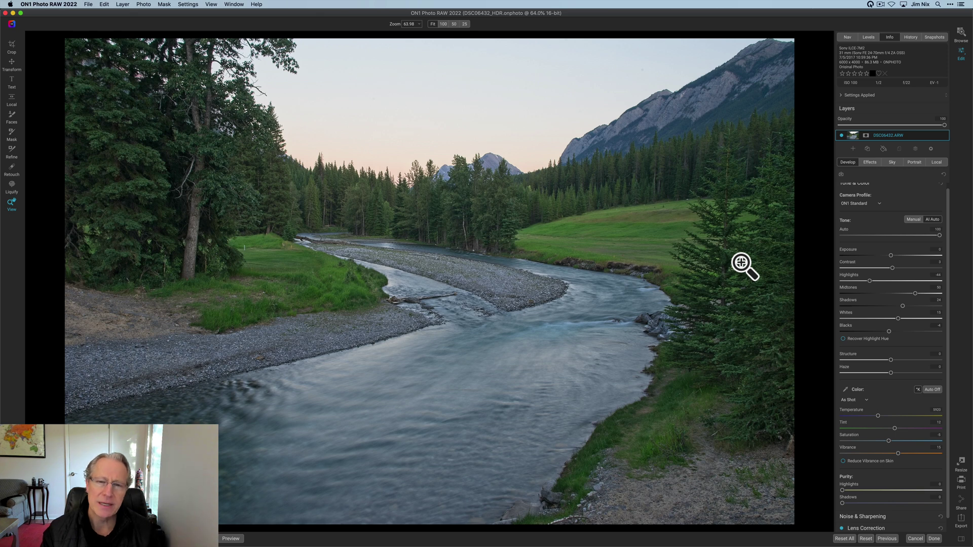
Step: In Tone & Color, increase Contrast, darken Highlights and Midtones, and set Structure to a moderate amount
click(888, 241)
scroll(890, 253, up, 1)
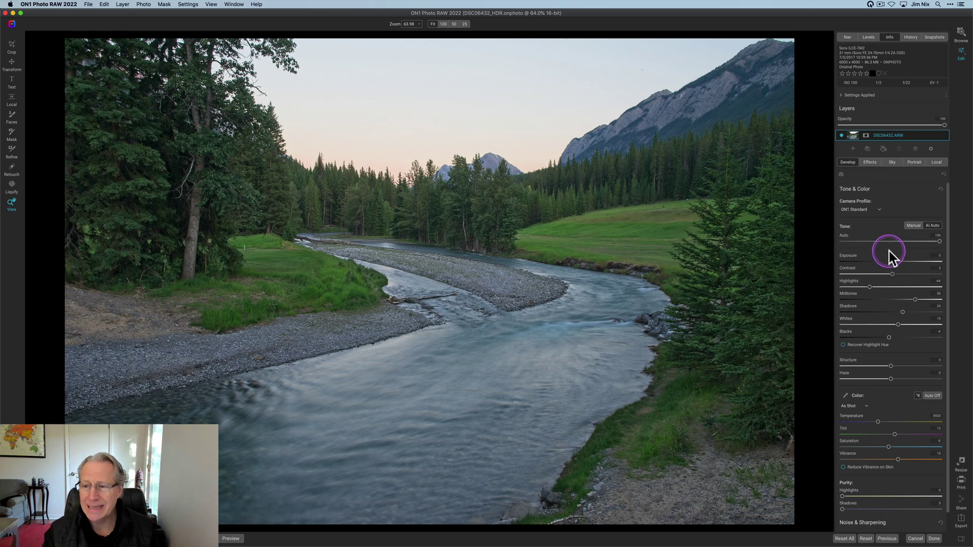
click(879, 287)
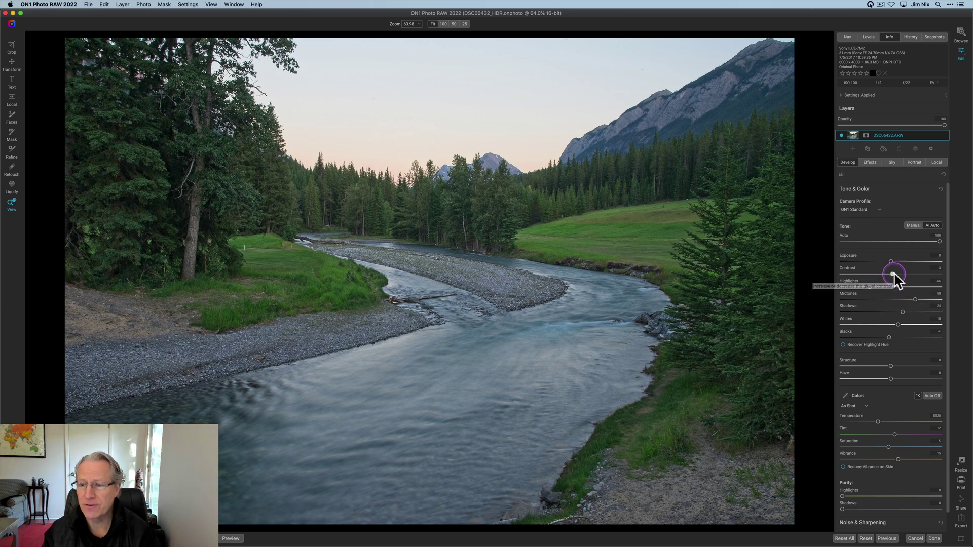
drag(894, 274, 900, 275)
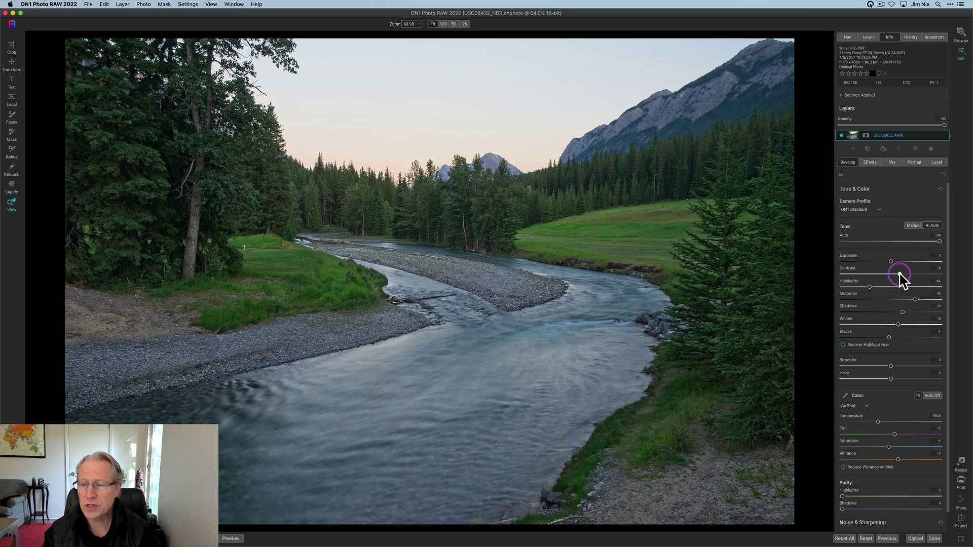
click(870, 287)
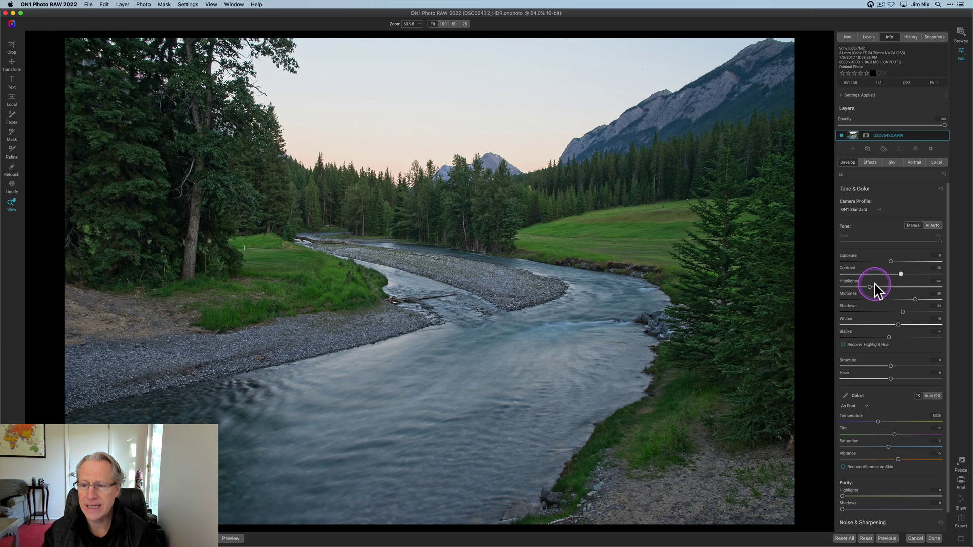
drag(870, 288, 857, 292)
drag(915, 299, 908, 303)
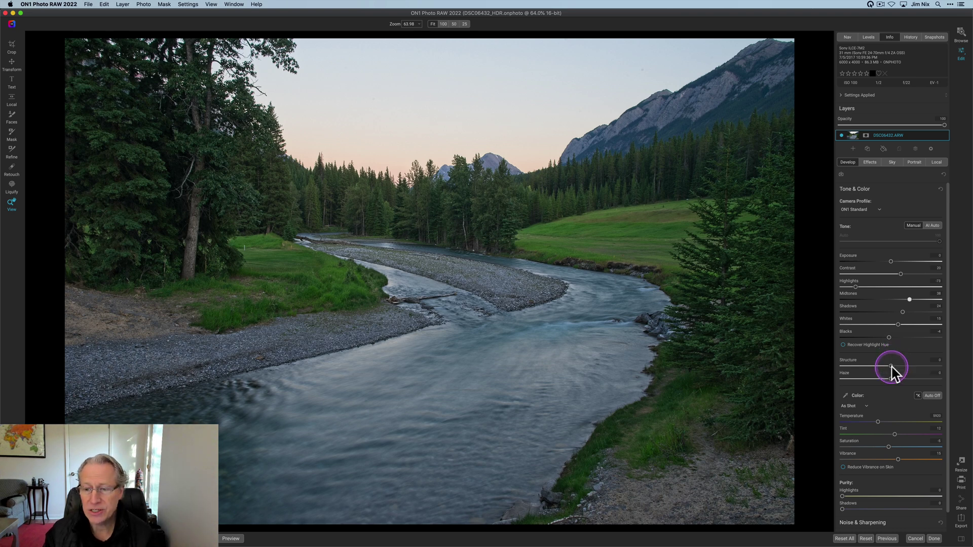
drag(891, 366, 918, 365)
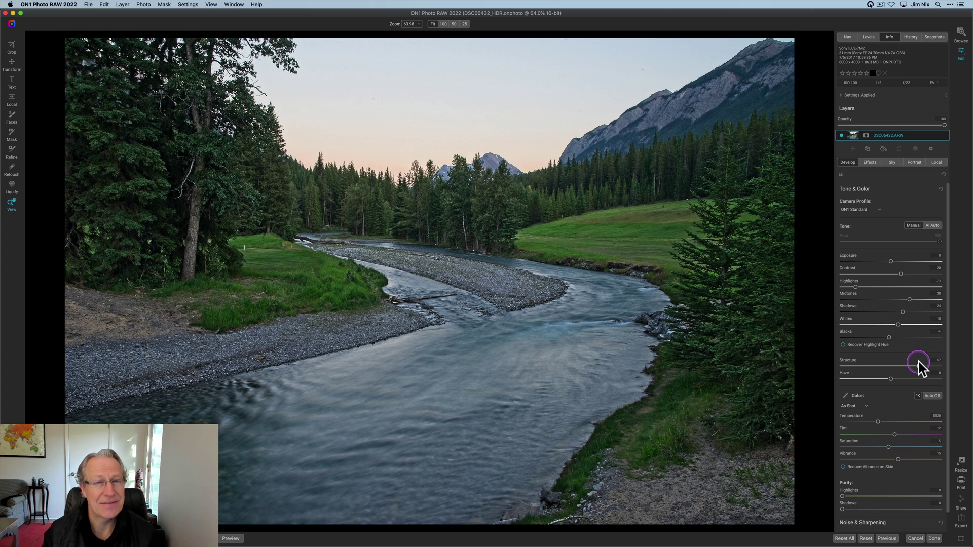
drag(918, 365, 870, 362)
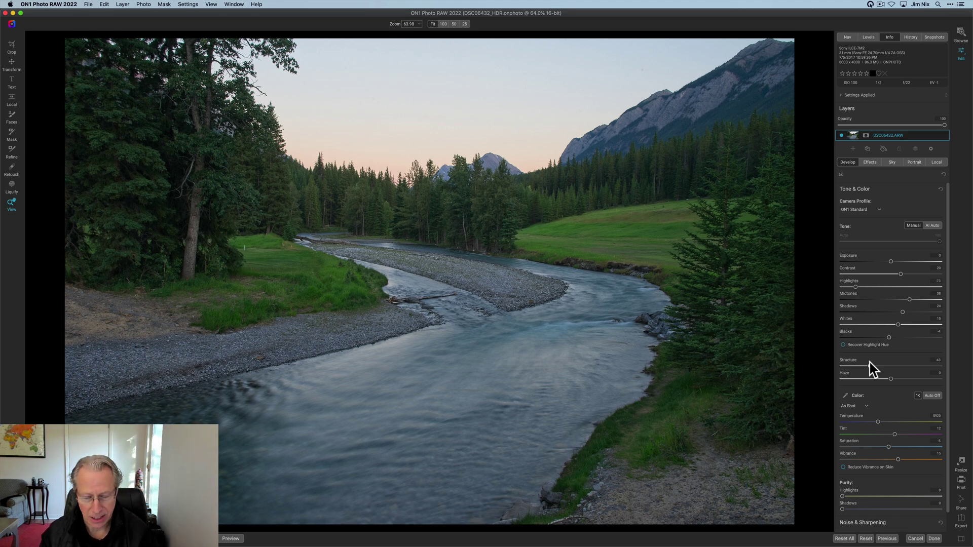
Step: Lower the Temperature slightly, then compare the edit against the unedited original
scroll(897, 428, down, 2)
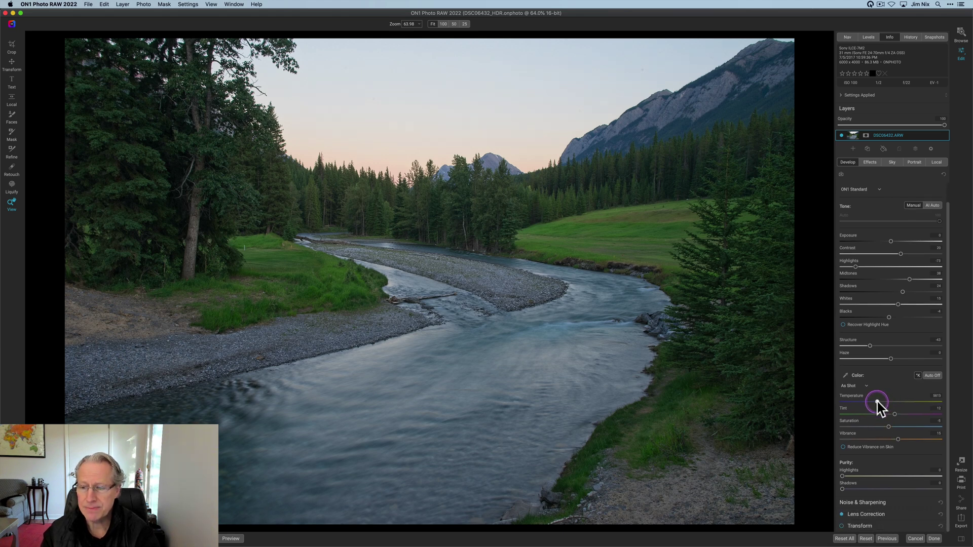
drag(877, 402, 896, 417)
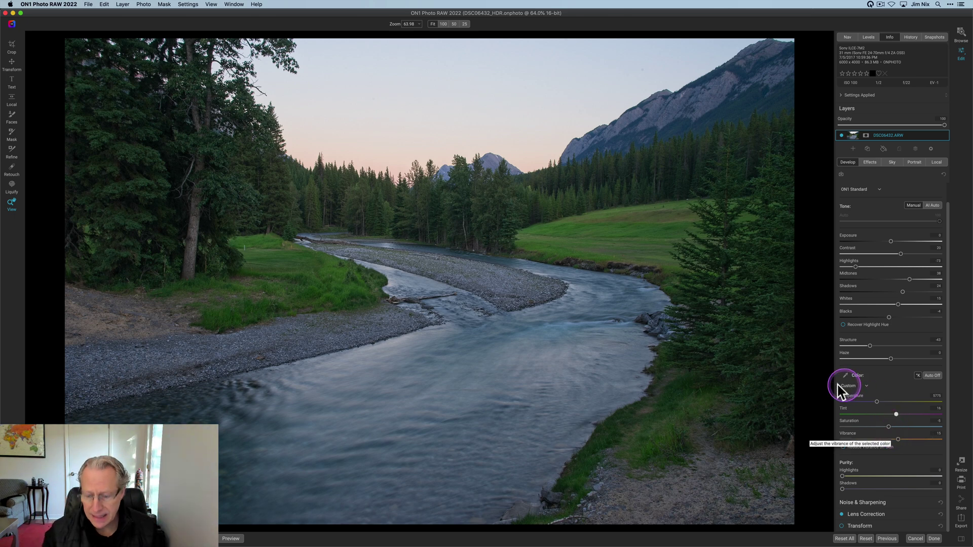
key(backslash)
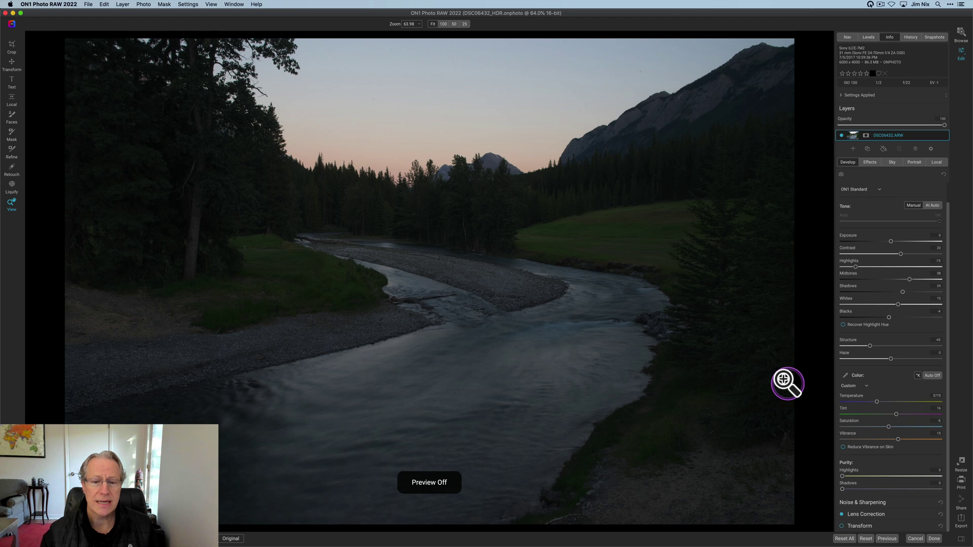
key(backslash)
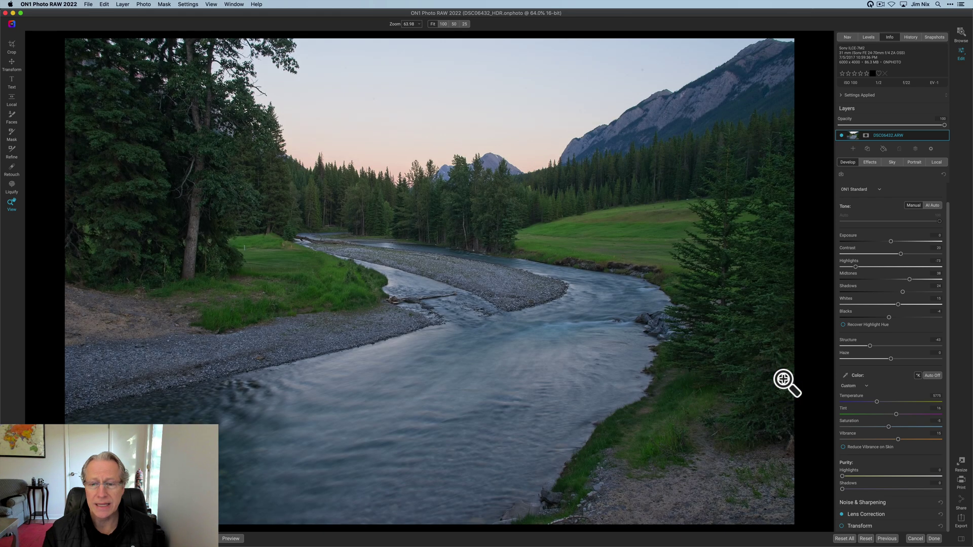
Step: Add a Color Balance filter to the photo in Effects
click(869, 162)
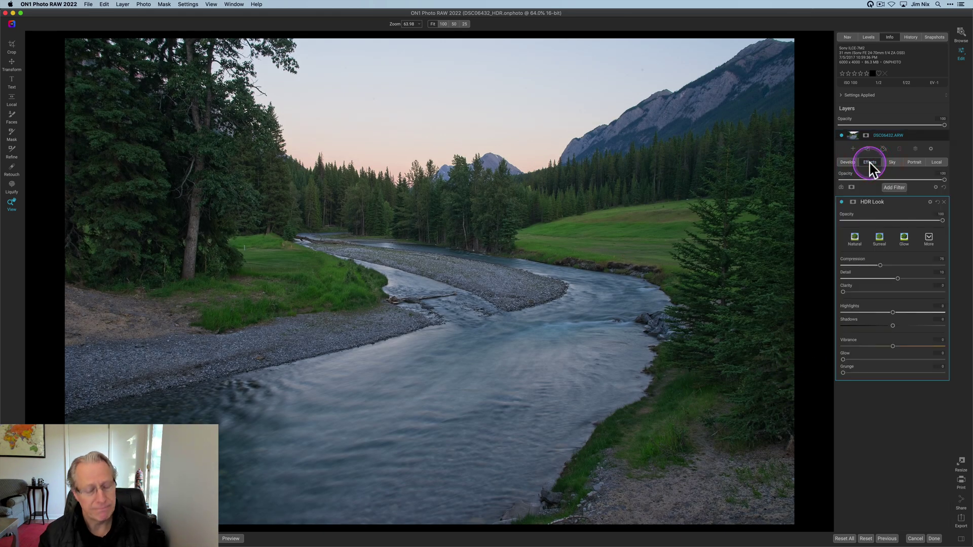
click(868, 256)
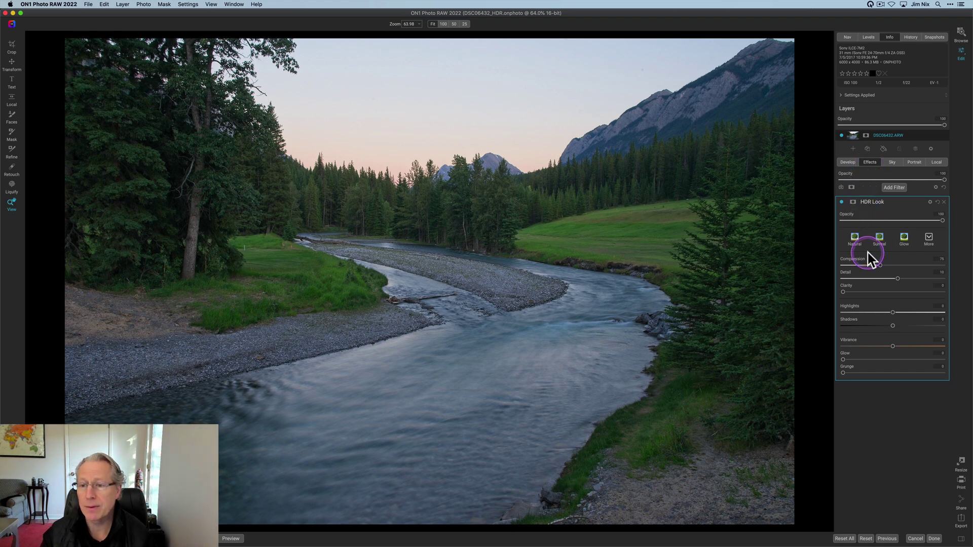
click(871, 281)
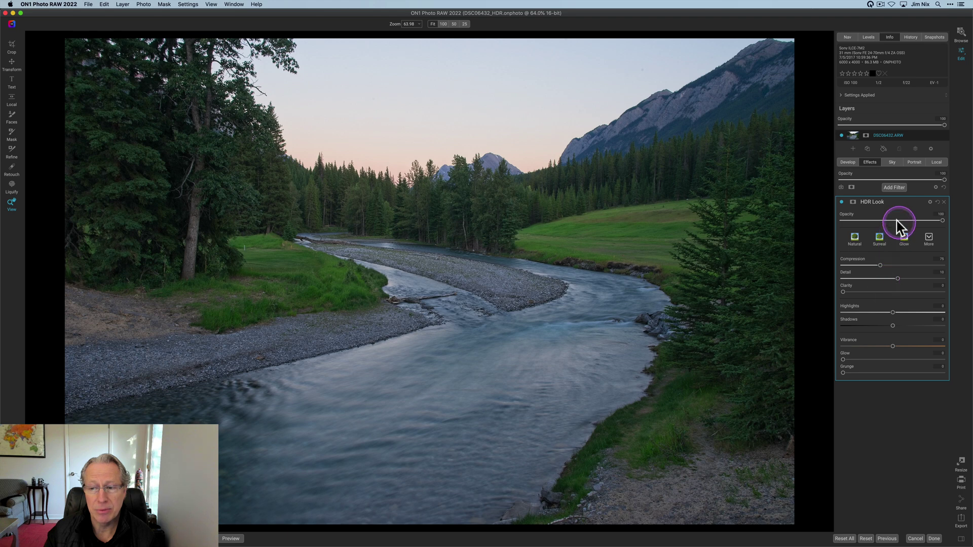
click(893, 188)
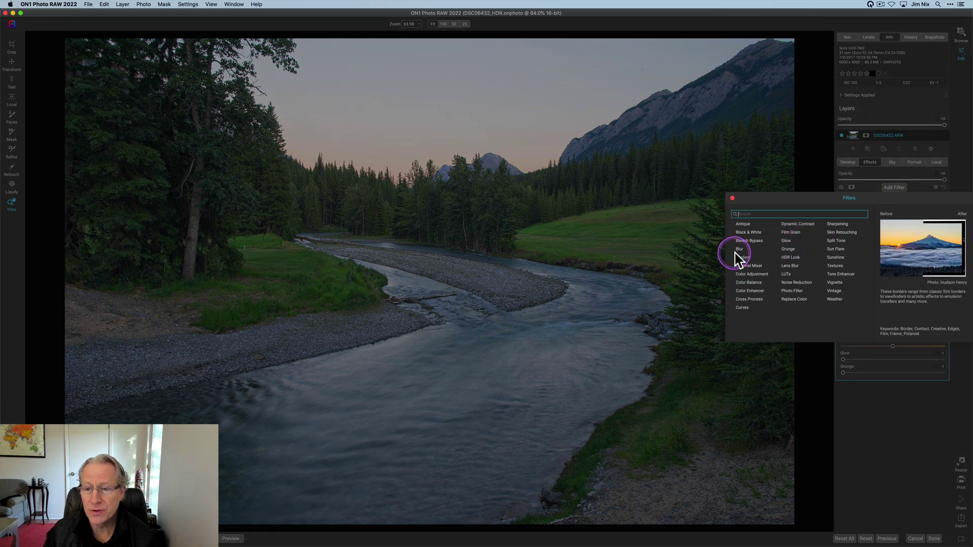
click(752, 283)
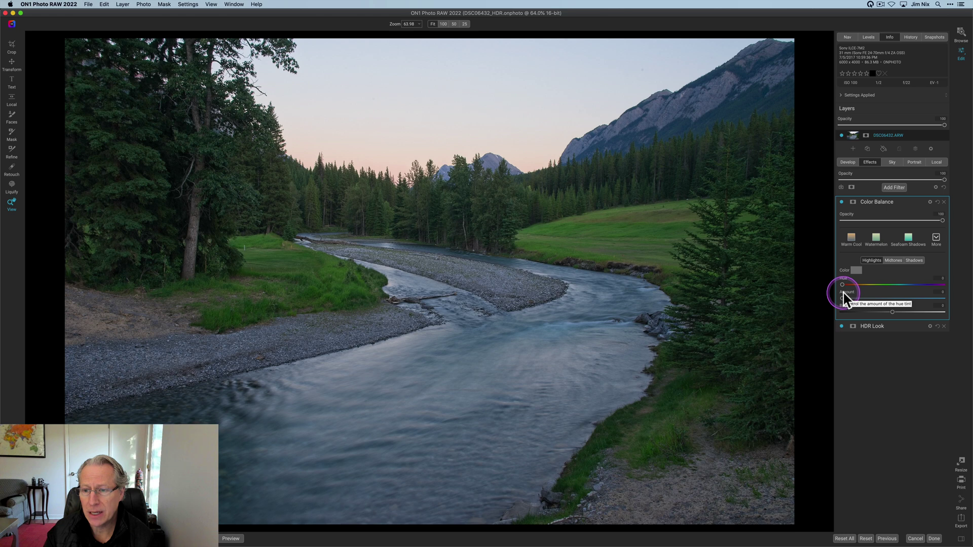
Step: Tint the highlights and midtones pink, then toggle the Color Balance filter to compare
drag(844, 298, 886, 303)
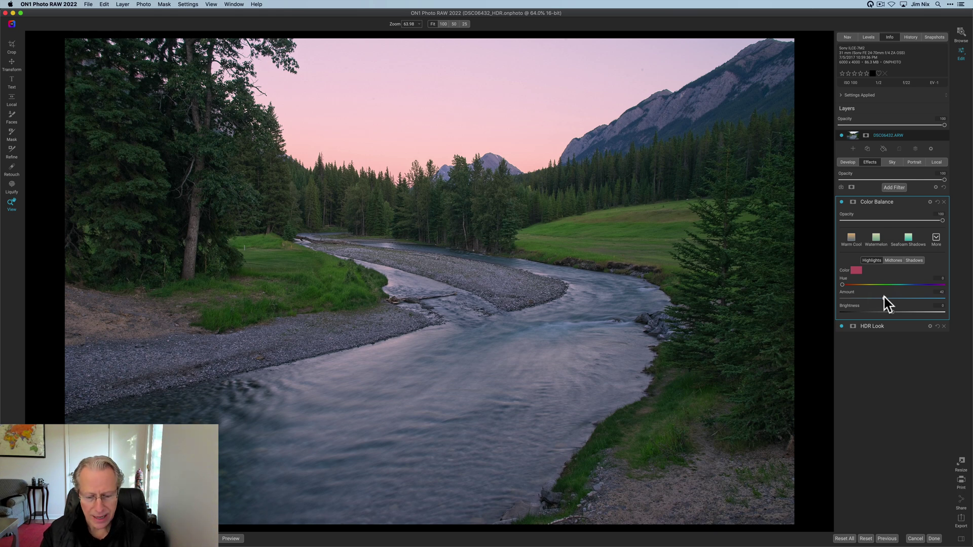
click(893, 260)
mouse_move(848, 284)
mouse_down()
mouse_move(843, 302)
mouse_move(862, 296)
mouse_up()
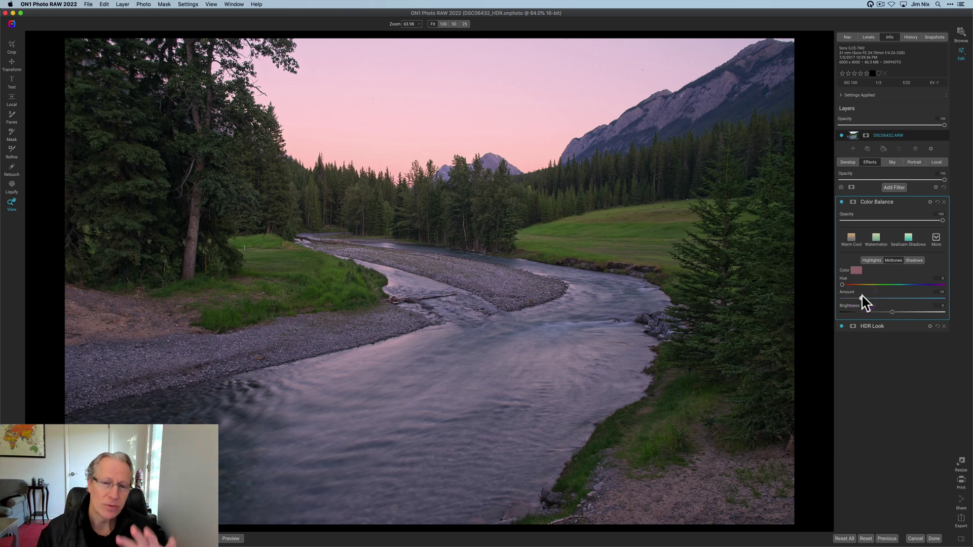
click(836, 205)
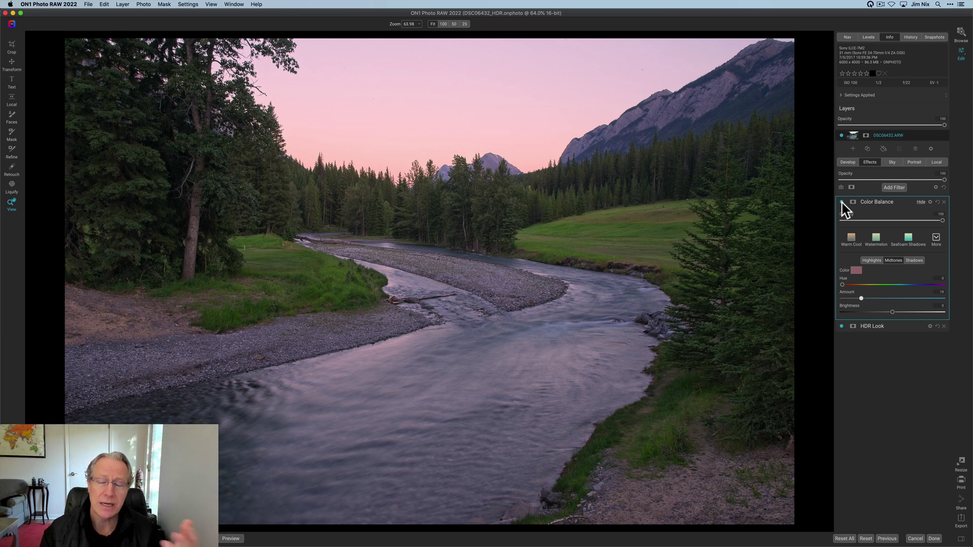
click(841, 202)
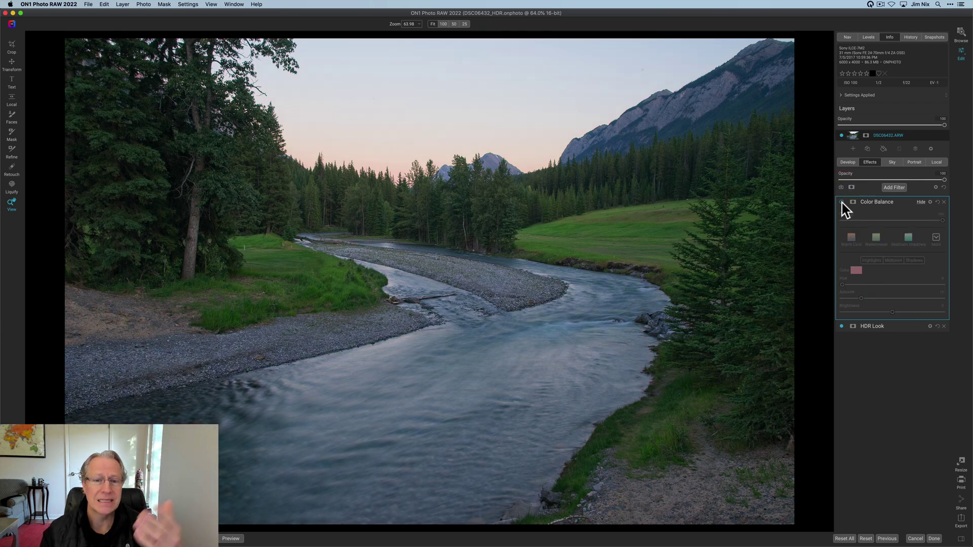
click(841, 202)
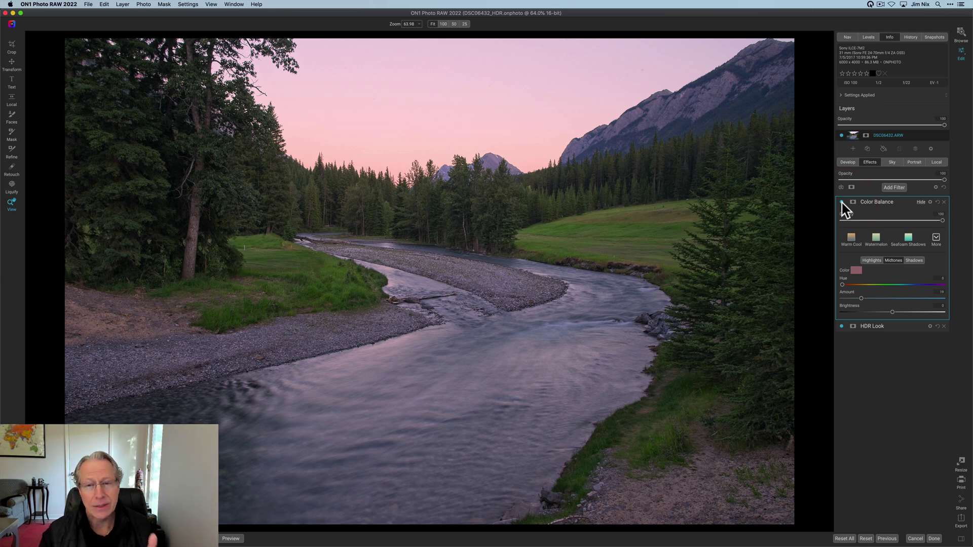
Step: Create a local adjustment with a linear gradient mask placed at the horizon
click(935, 165)
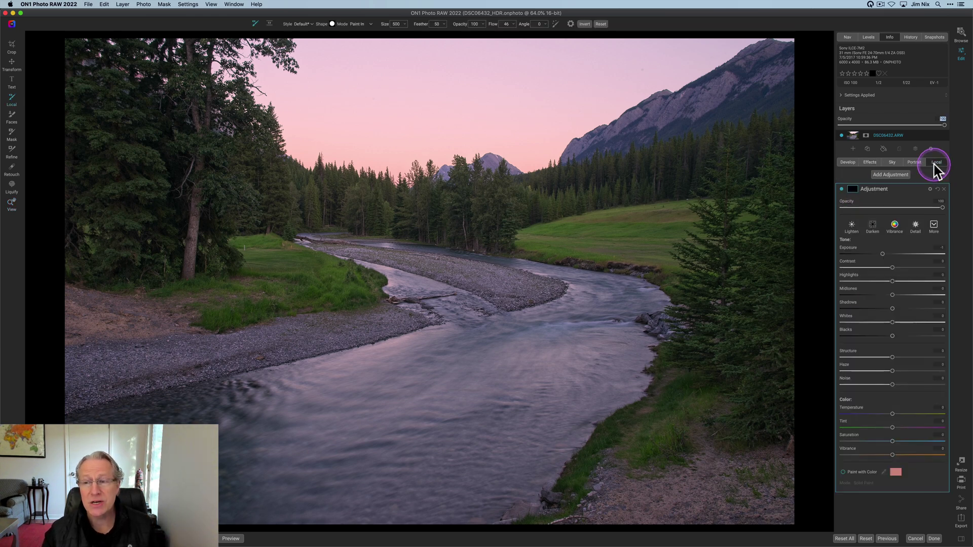
click(852, 190)
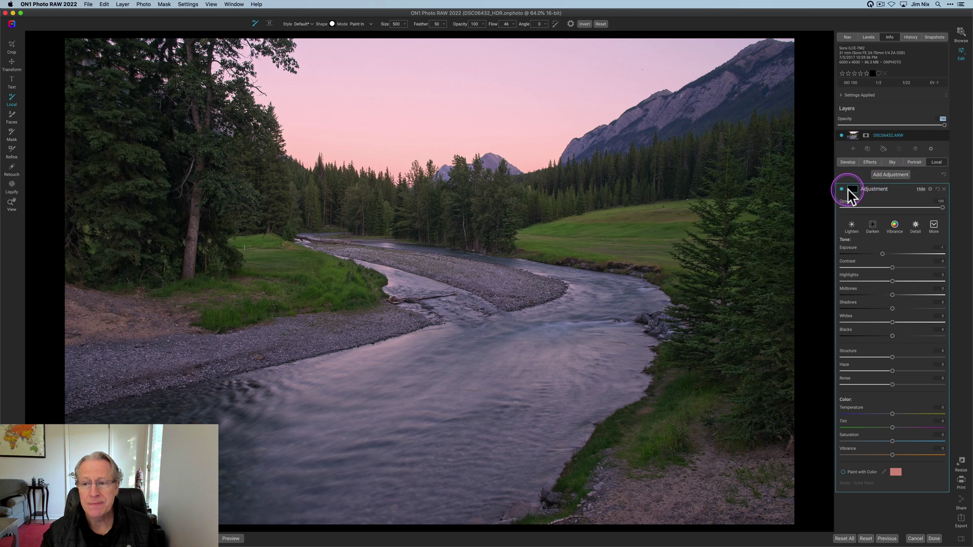
click(269, 25)
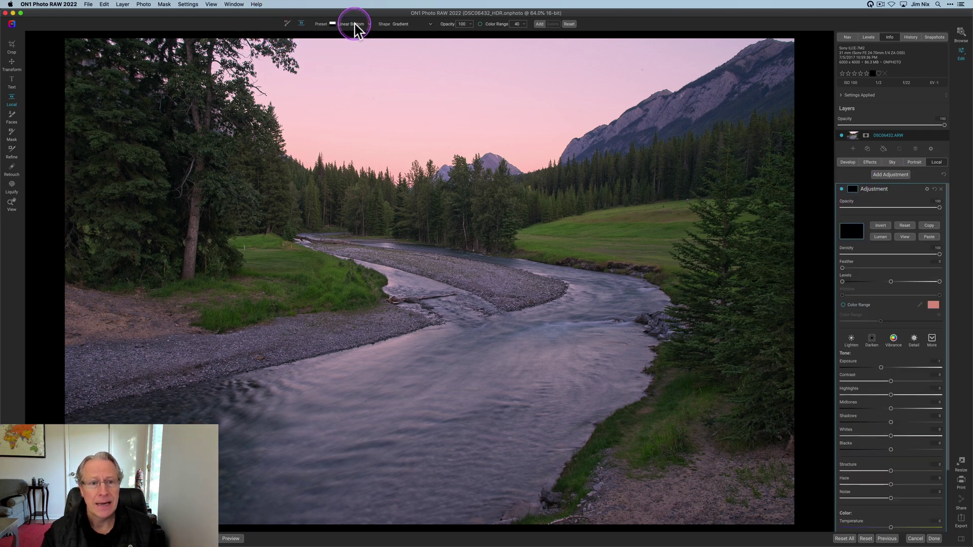
click(463, 189)
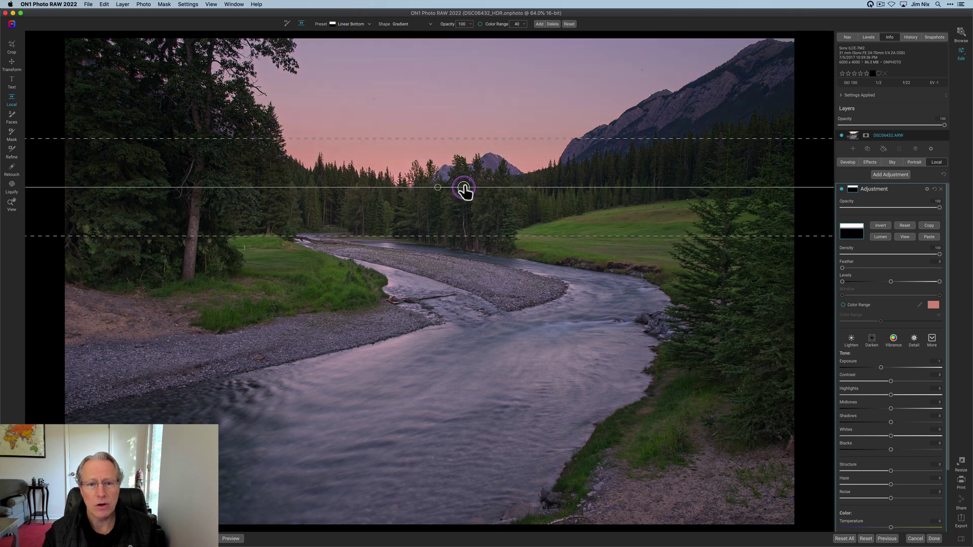
drag(464, 190, 463, 192)
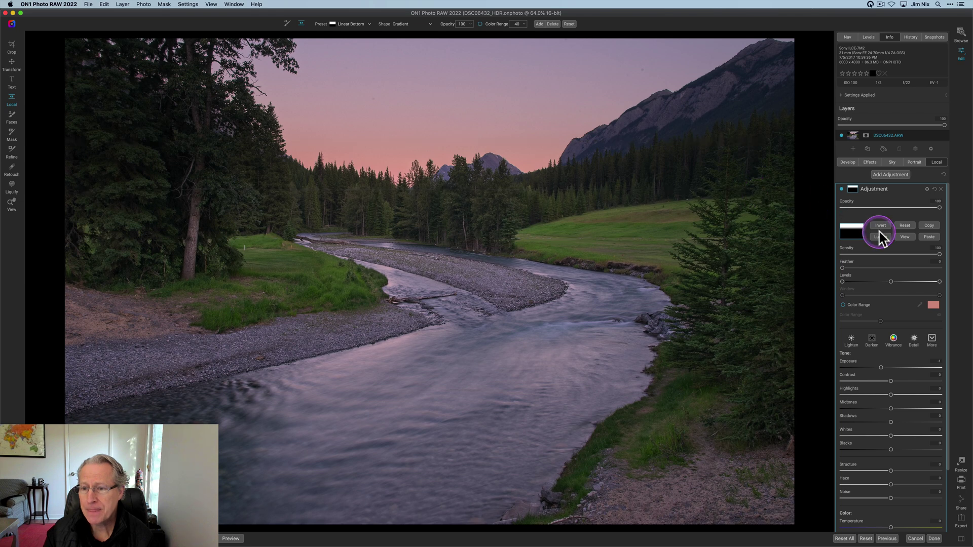
Step: Reset the sky adjustment's Exposure to 0, raise Tint and Vibrance, and compare it on and off
click(854, 191)
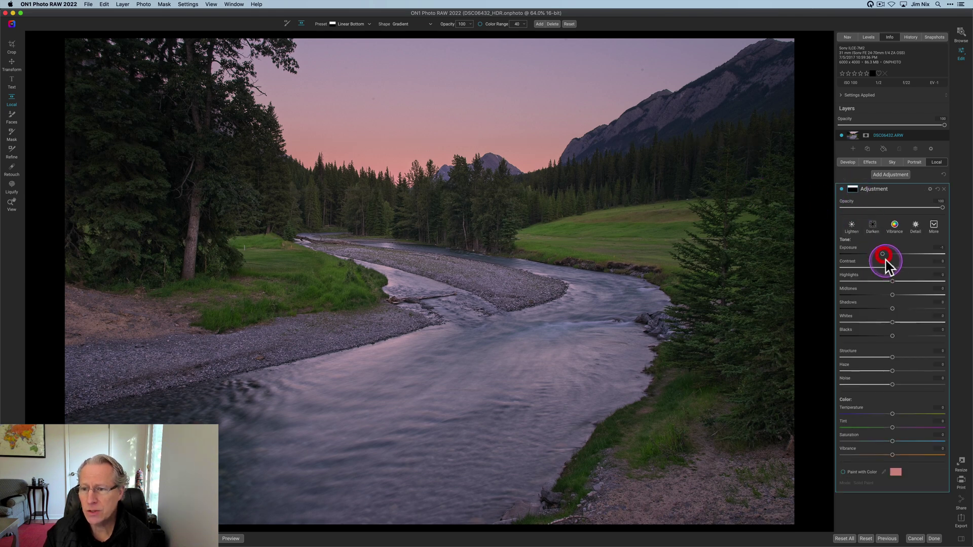
double_click(884, 255)
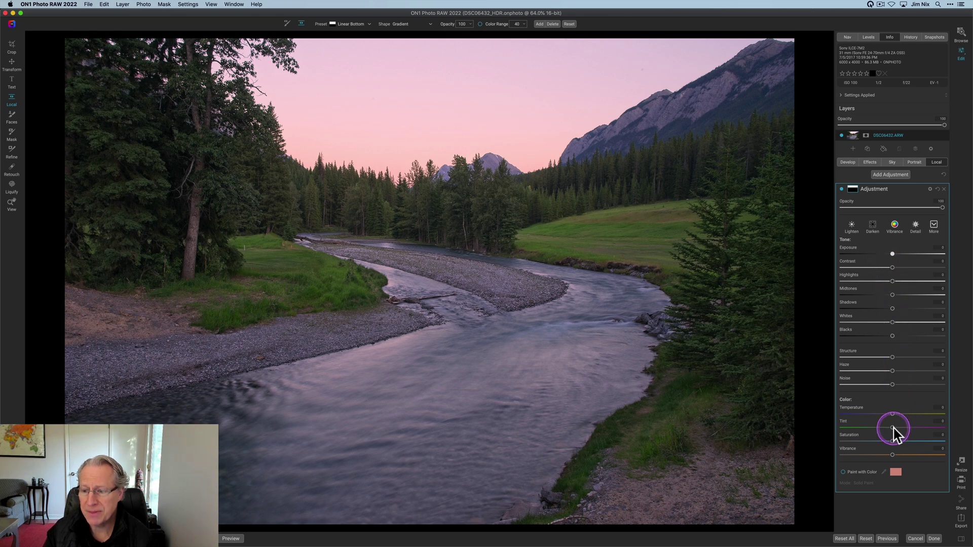
drag(893, 430, 896, 429)
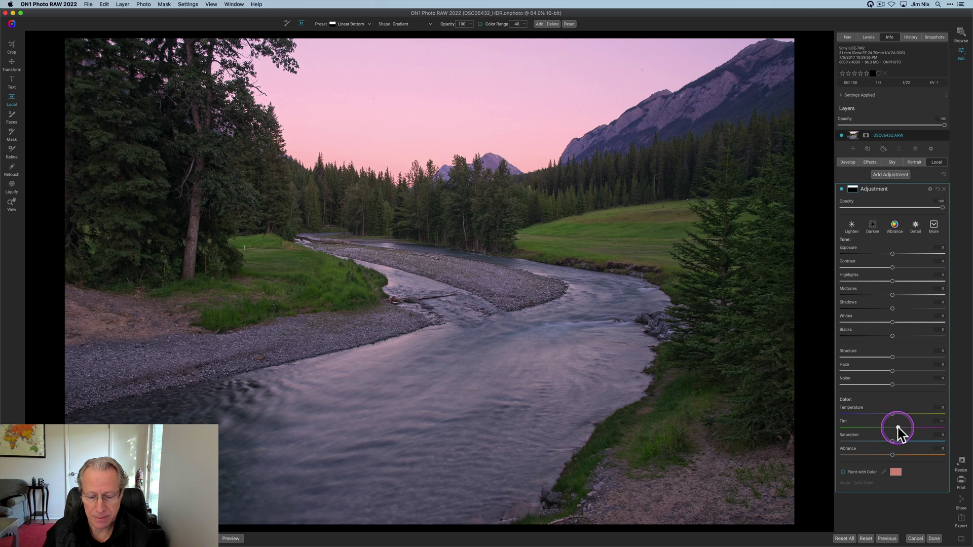
drag(895, 459, 898, 458)
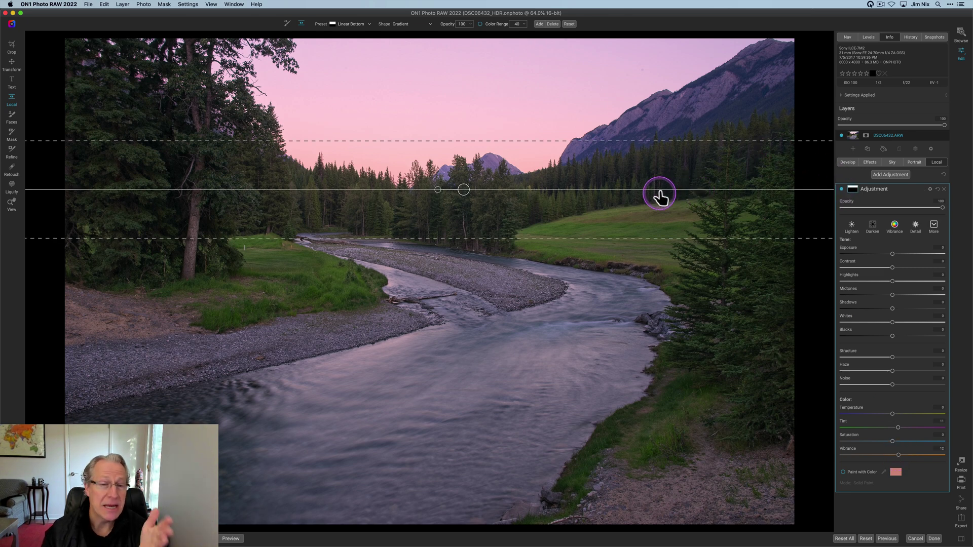
click(841, 189)
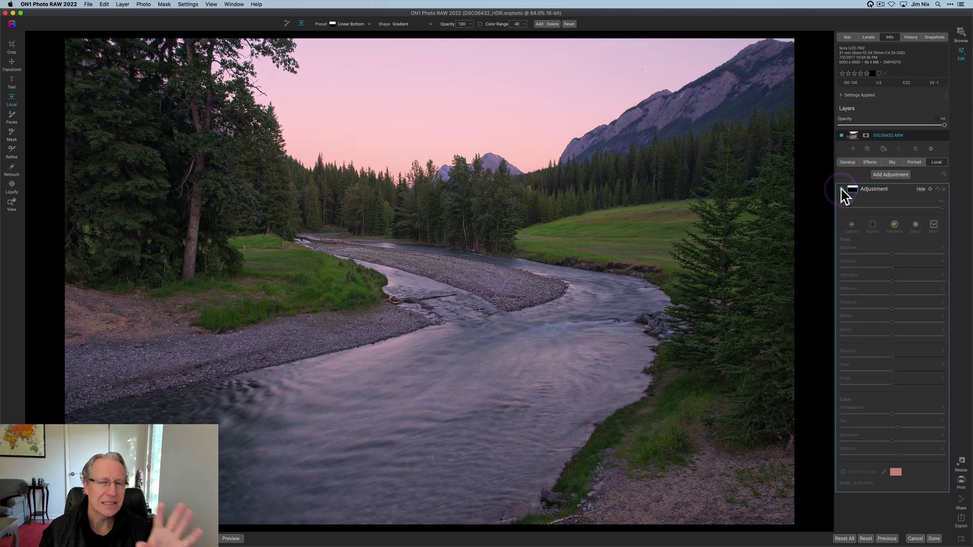
click(841, 190)
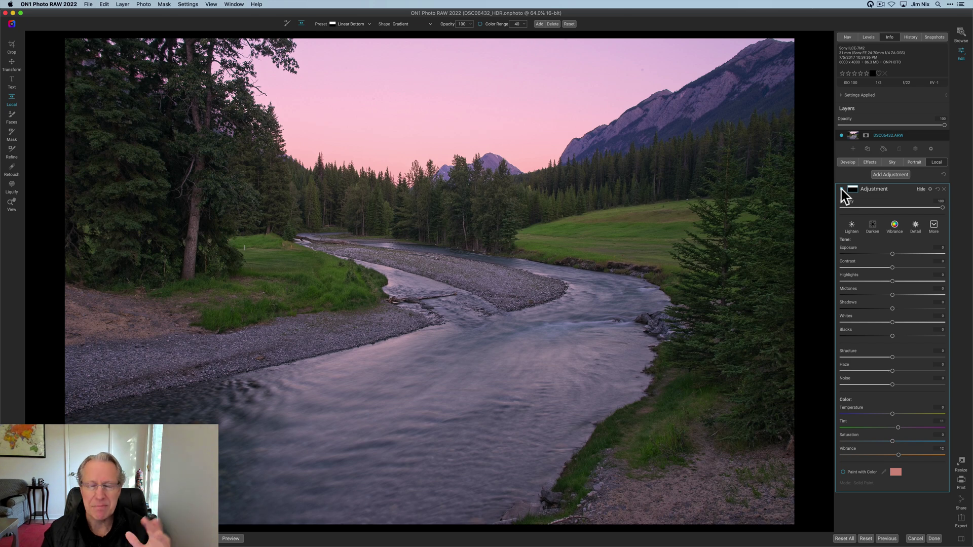
Step: Copy the gradient mask and paste it into a newly added local adjustment
click(852, 189)
click(929, 237)
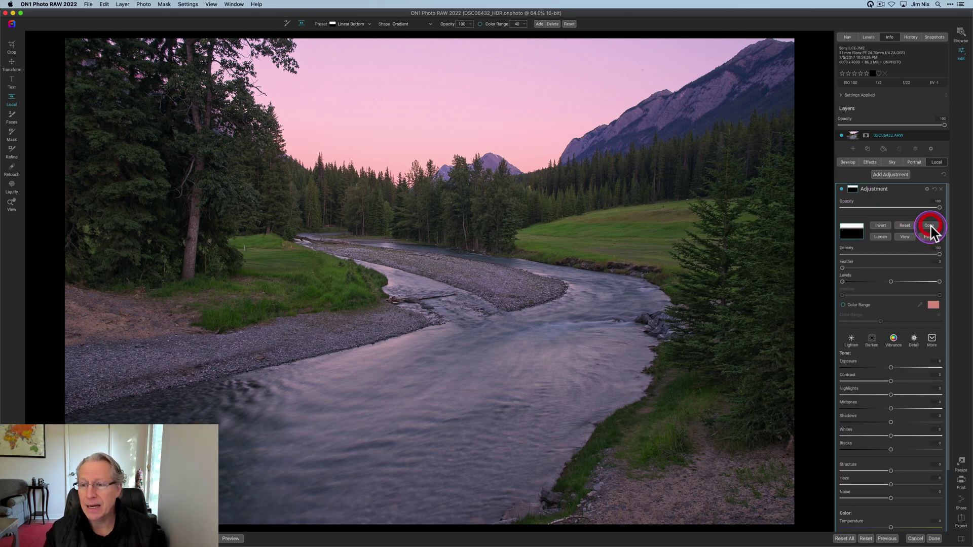
click(892, 175)
click(892, 175)
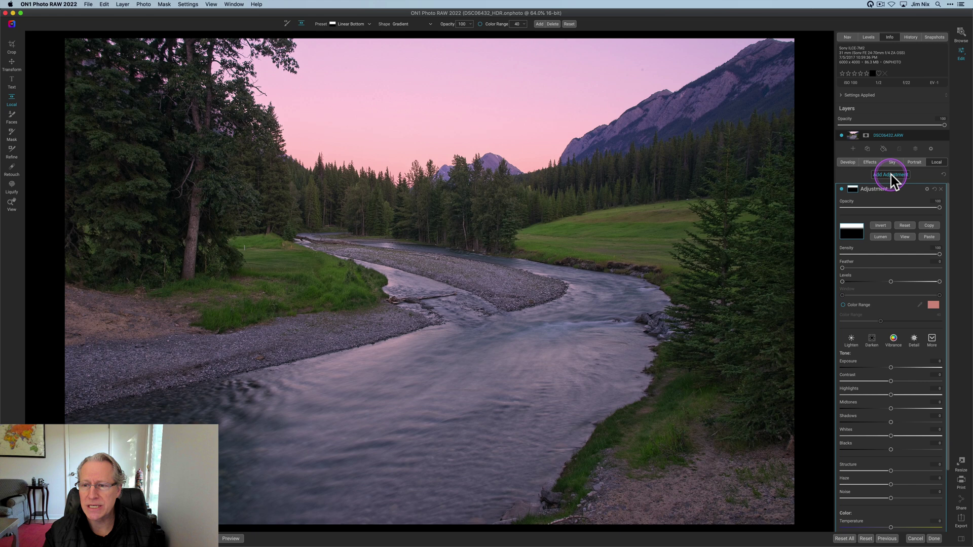
click(853, 190)
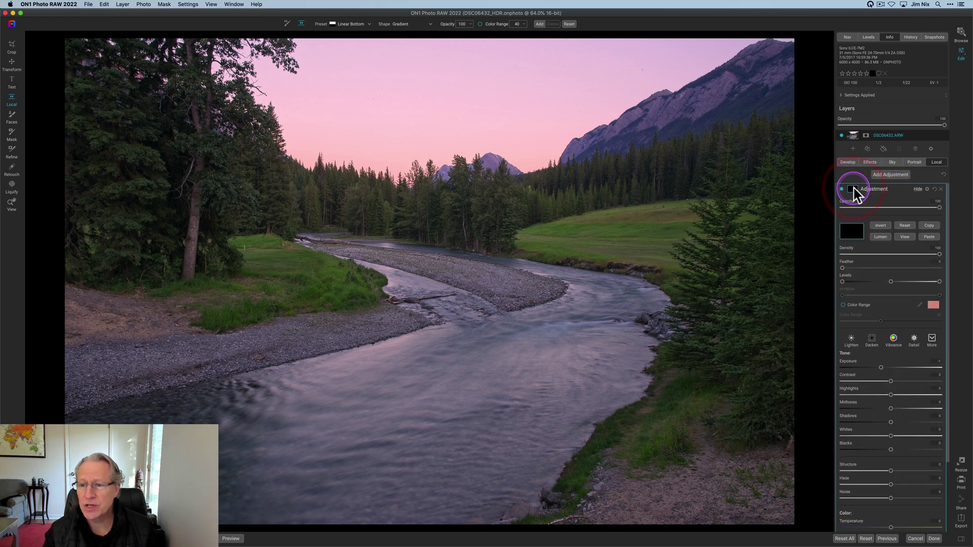
click(929, 236)
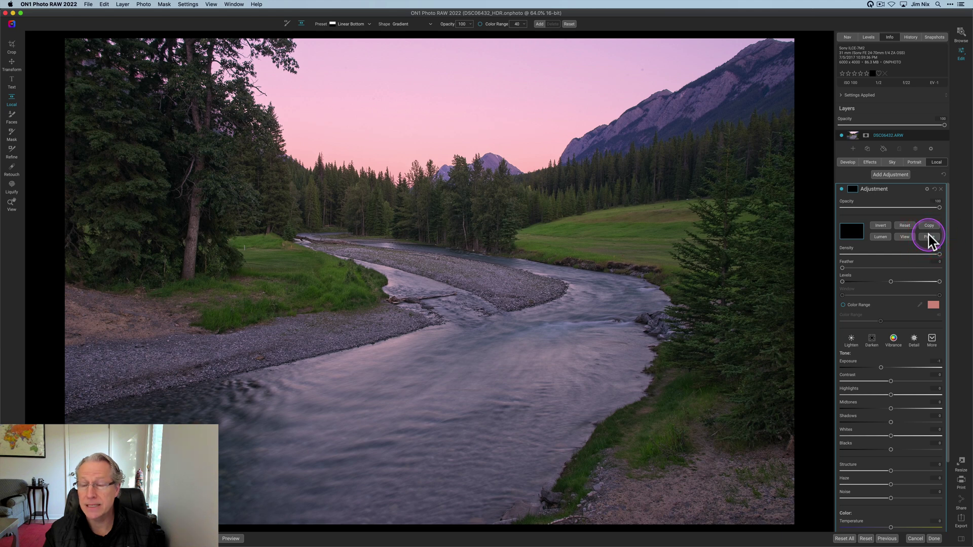
click(939, 190)
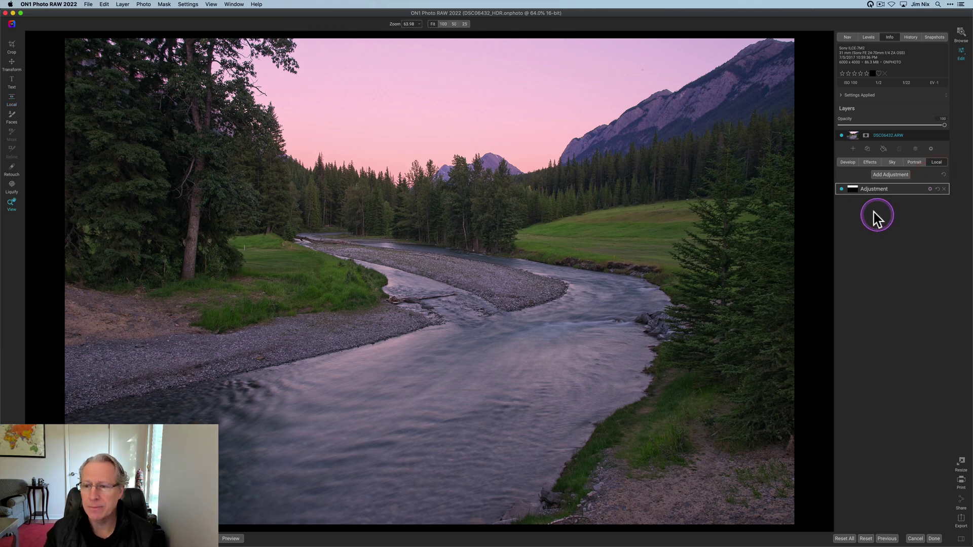
Step: Add a second local adjustment using the copied sky gradient mask, inverted to cover the foreground
click(882, 189)
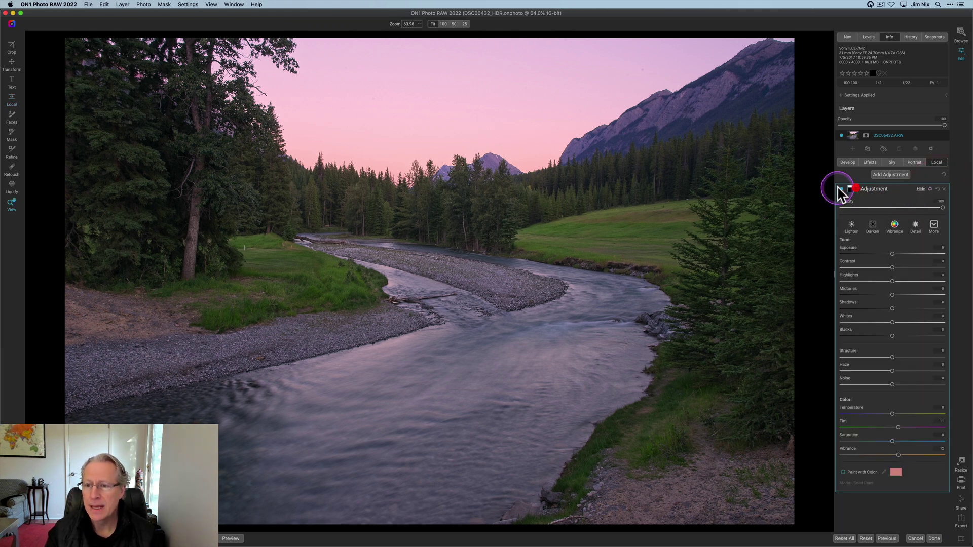
click(928, 224)
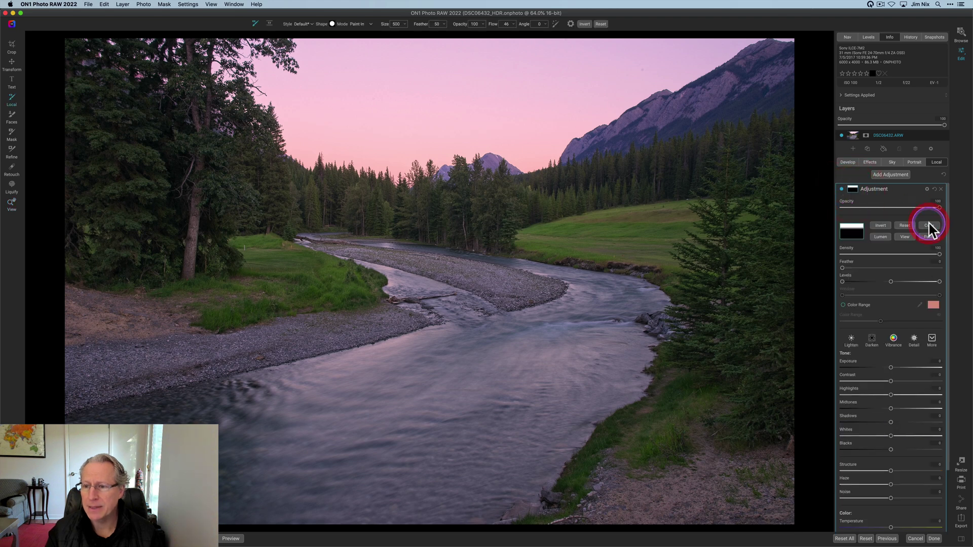
click(896, 175)
click(869, 196)
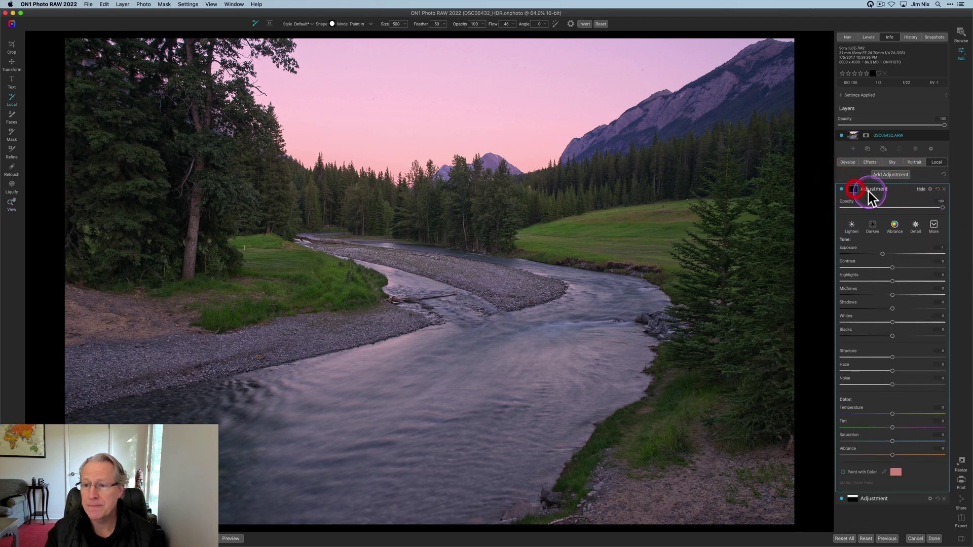
click(924, 235)
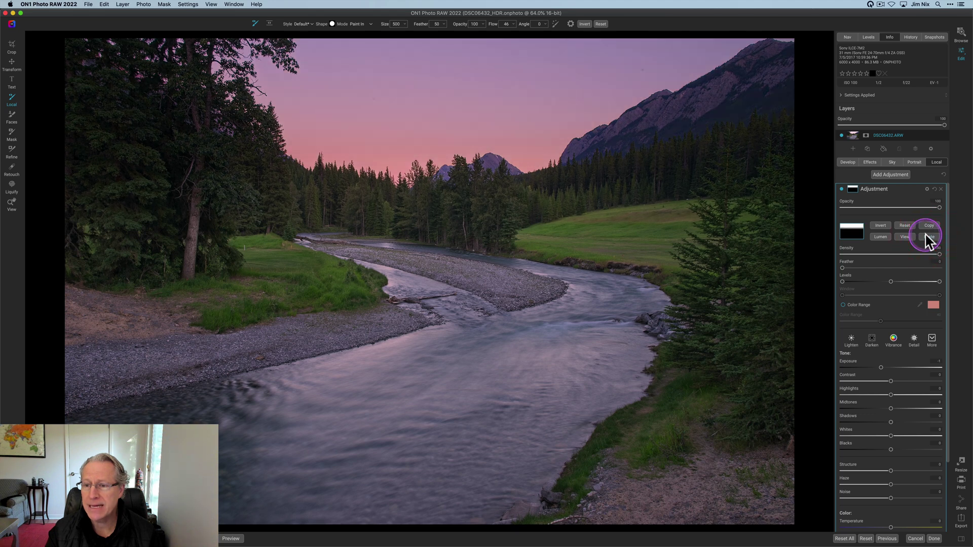
click(880, 227)
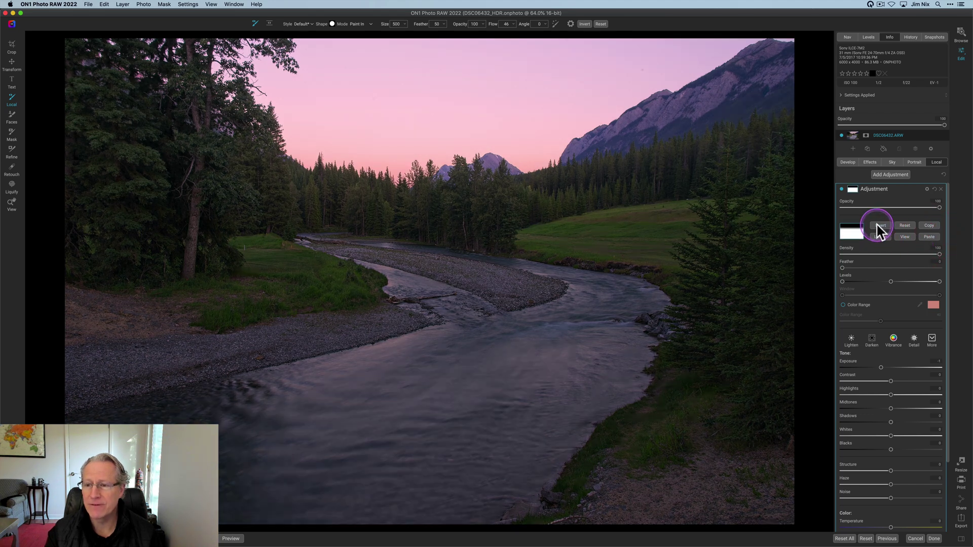
click(853, 189)
Step: Reset the foreground adjustment's Exposure for a slight lift, then toggle it off and back on
click(880, 254)
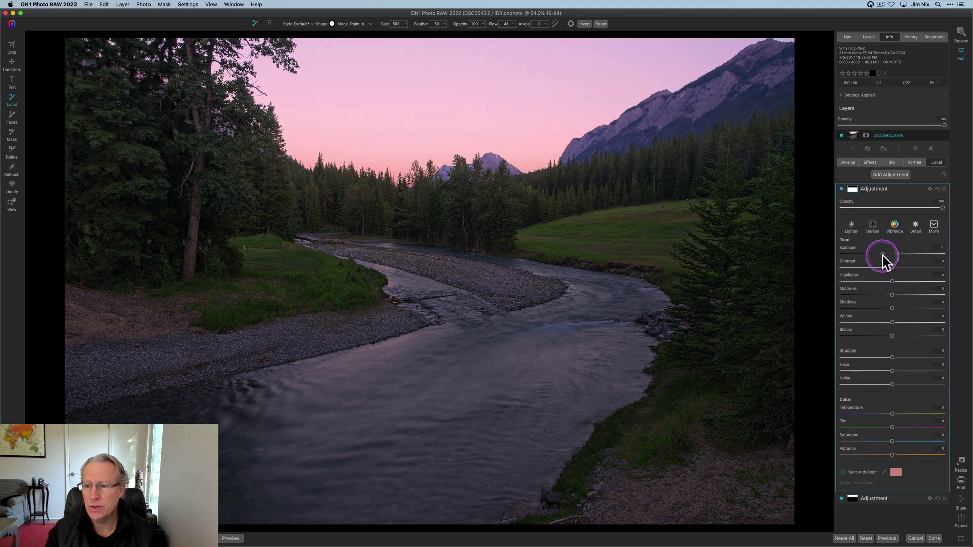
double_click(882, 255)
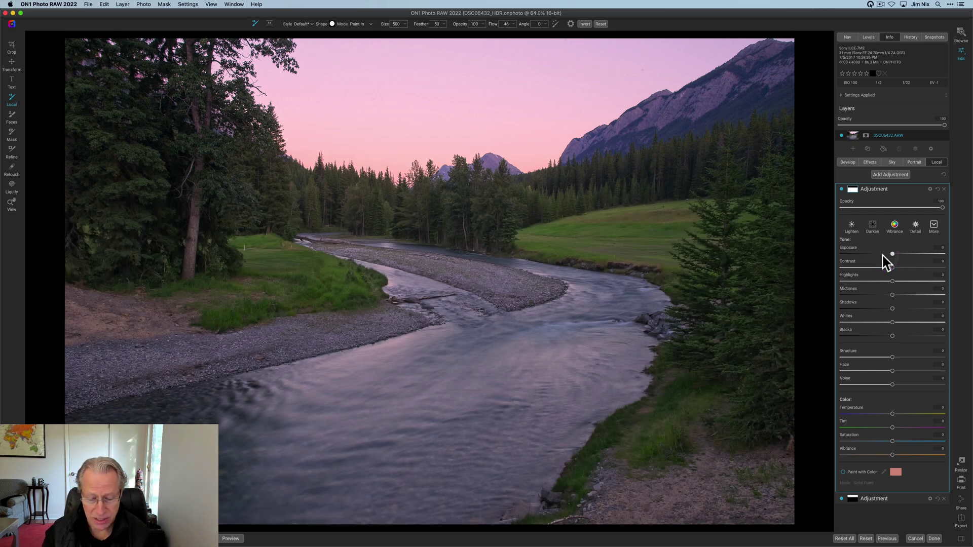
click(893, 255)
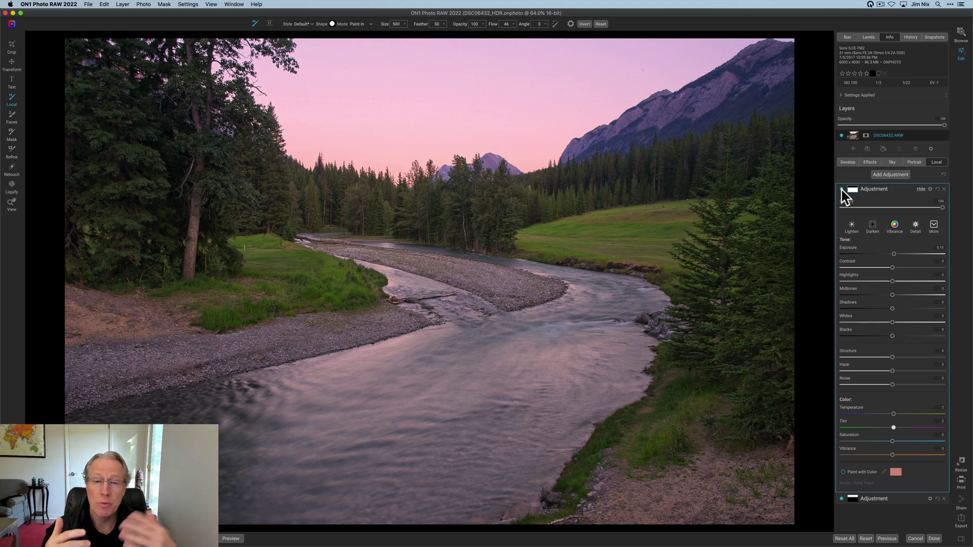
drag(845, 131, 843, 195)
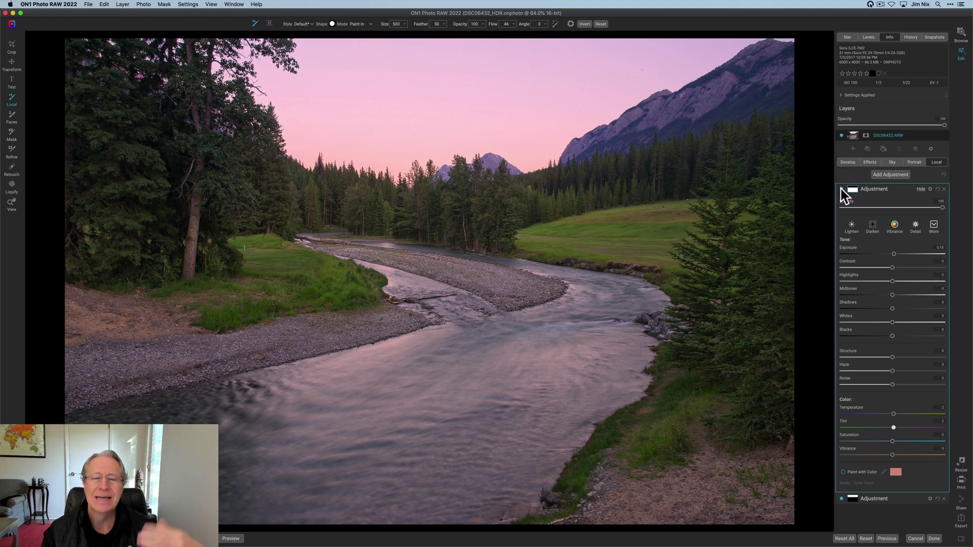
click(842, 190)
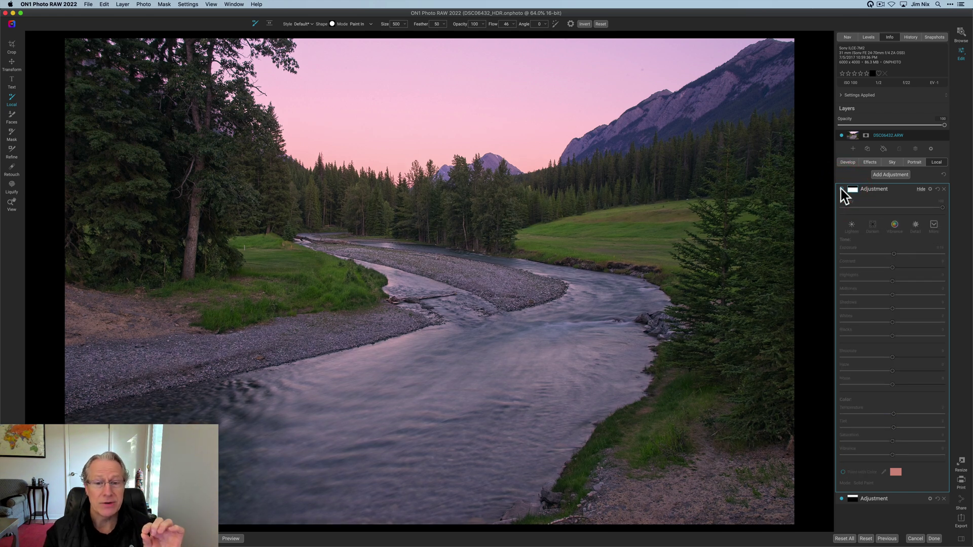
click(843, 190)
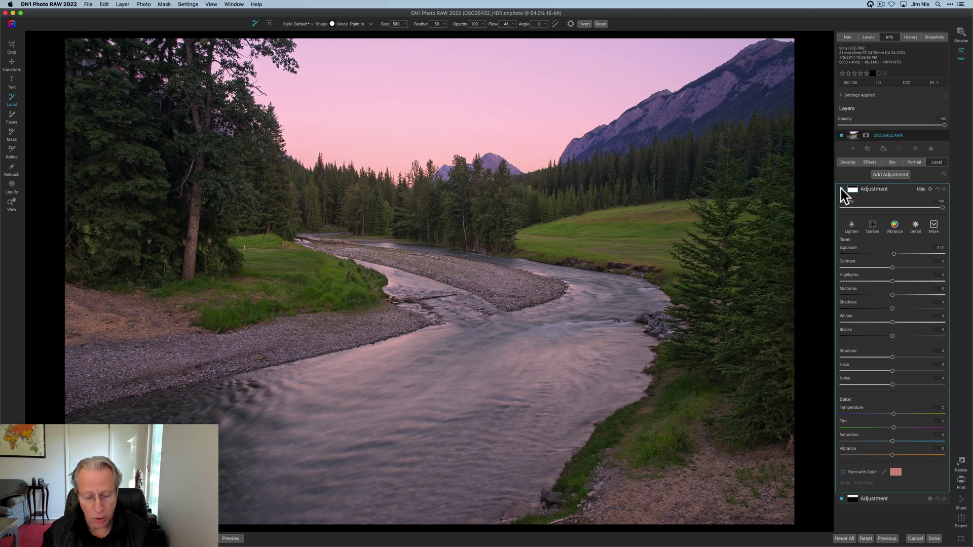
Step: Add a new local adjustment with an inverted mask covering the whole photo and Exposure reset to 0
click(896, 175)
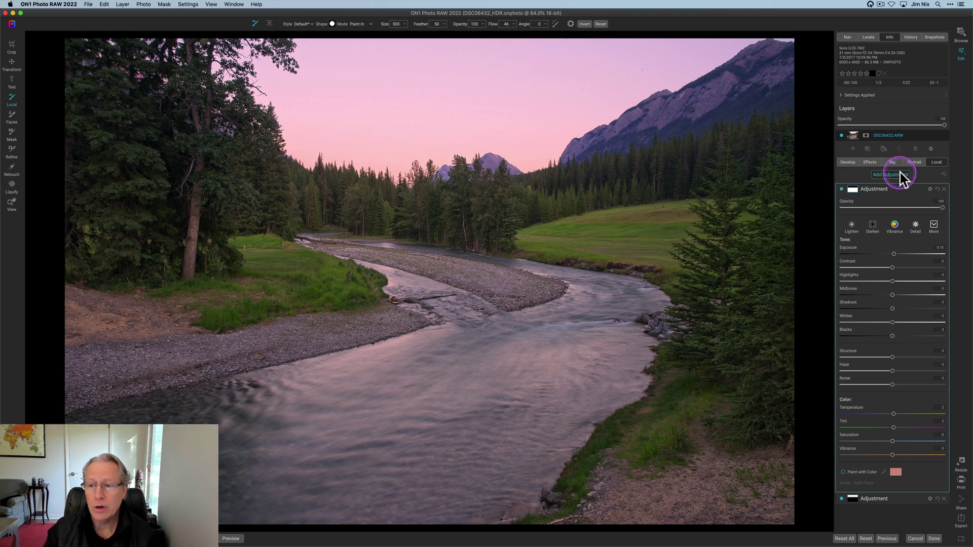
click(853, 190)
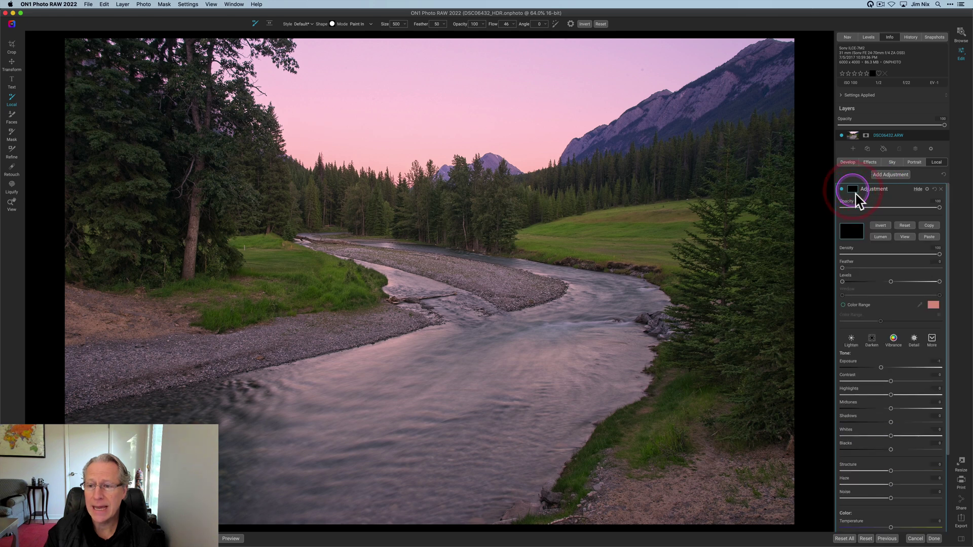
click(875, 224)
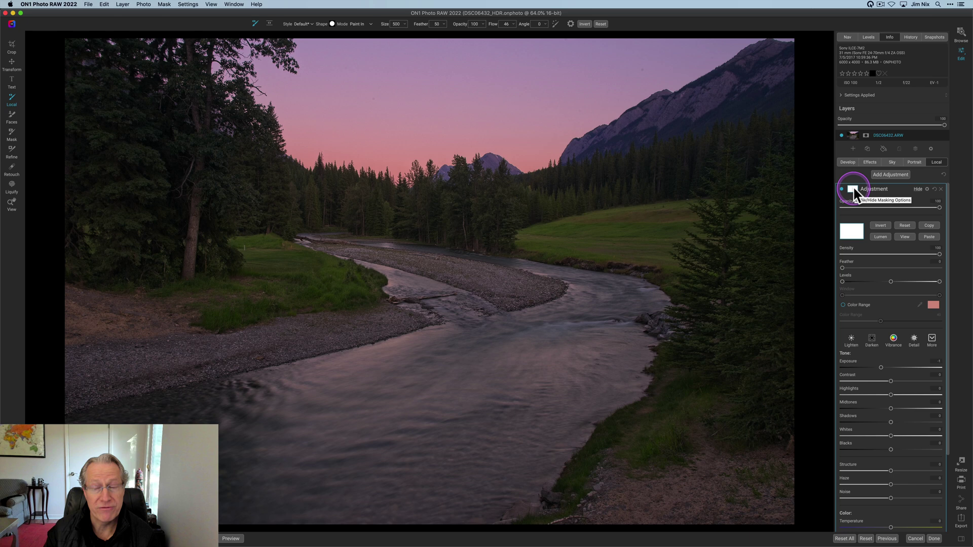
click(853, 191)
click(882, 254)
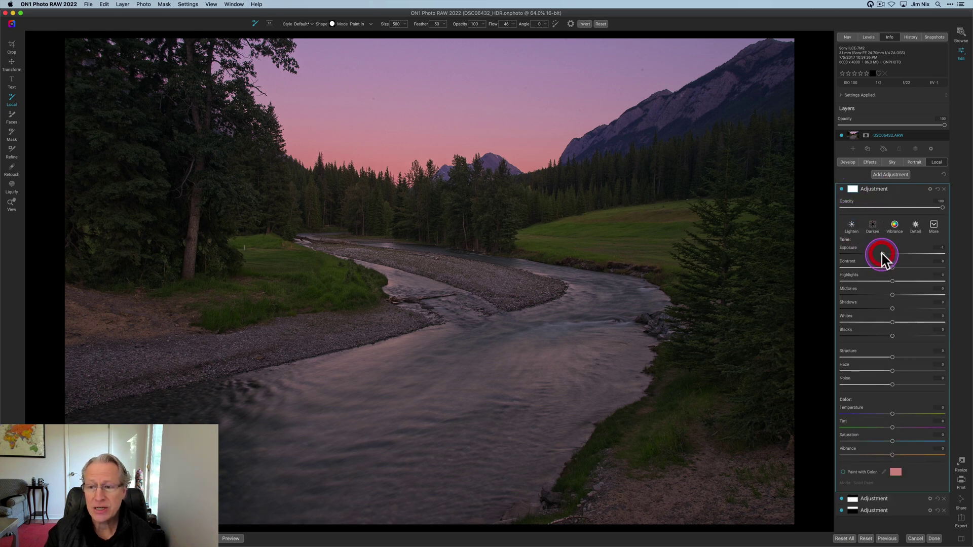
double_click(882, 253)
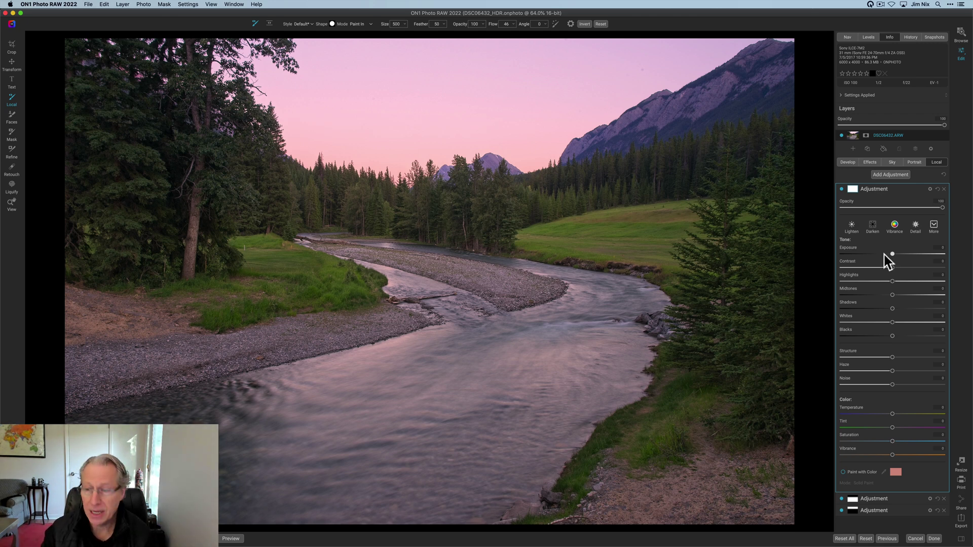
Step: Raise this adjustment's Contrast and compare it on and off
mouse_move(892, 267)
mouse_down()
mouse_move(923, 288)
mouse_move(890, 272)
mouse_move(904, 269)
mouse_up()
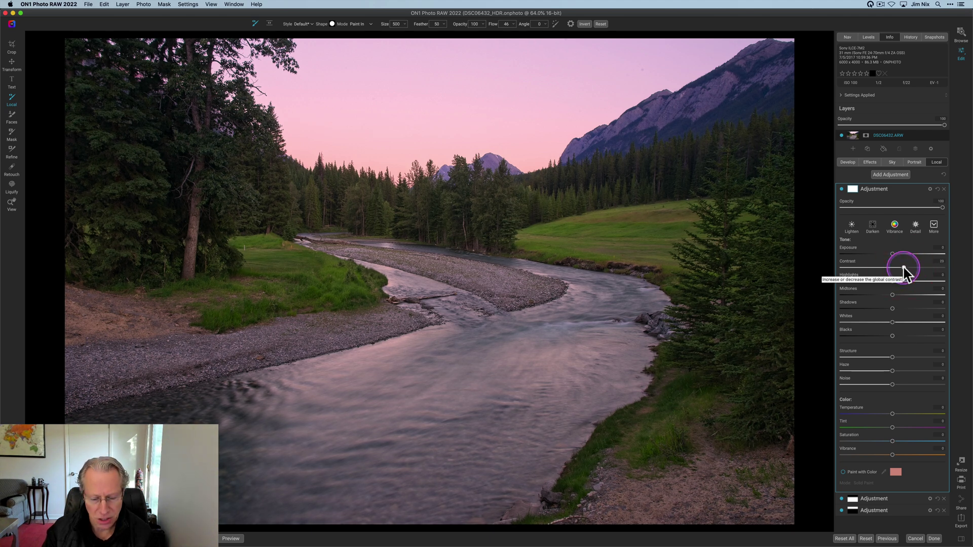
click(892, 295)
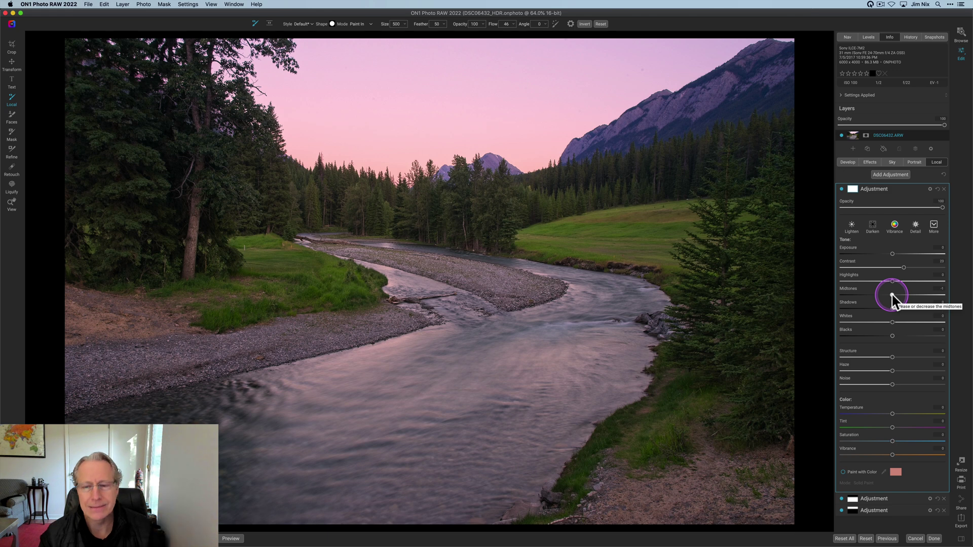
click(842, 189)
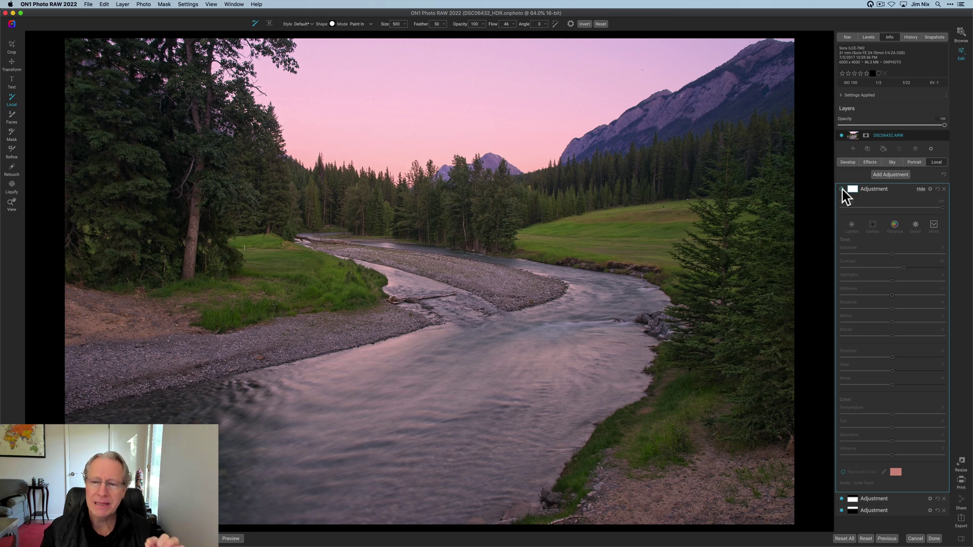
click(842, 189)
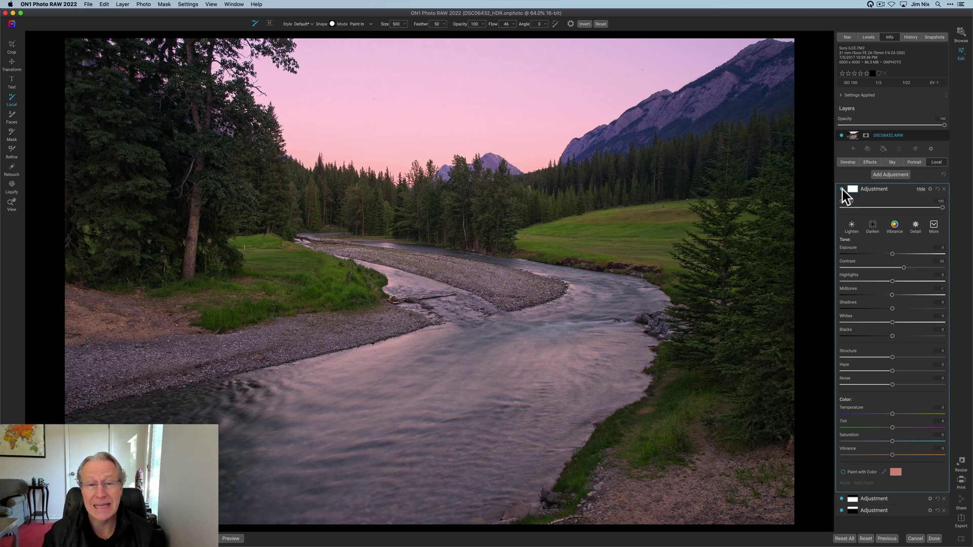
click(843, 190)
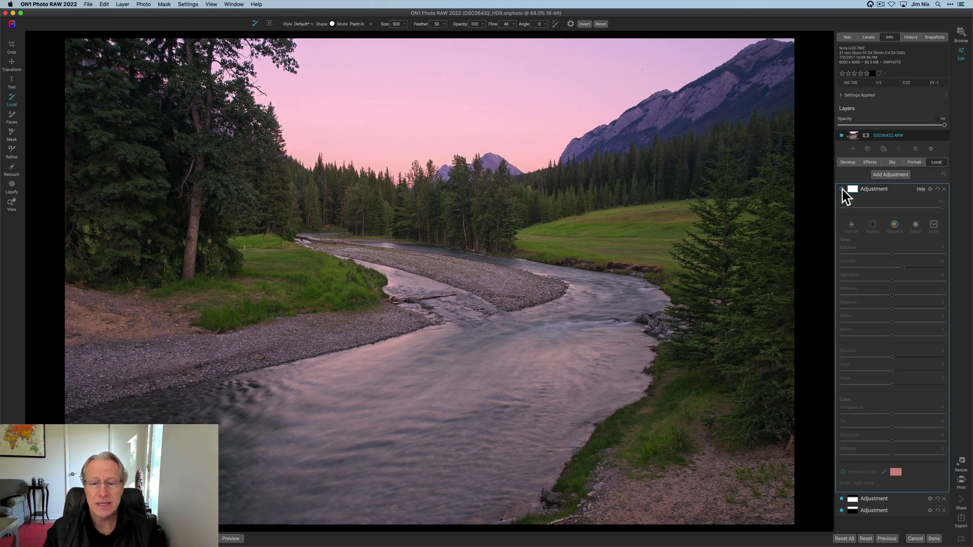
click(842, 190)
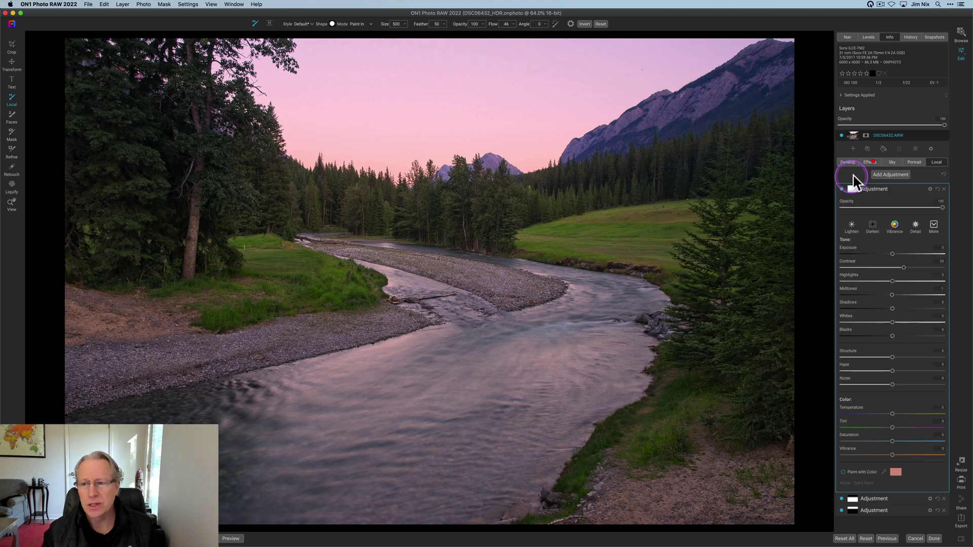
Step: Add a Glow filter in Effects using the Normal preset
click(870, 162)
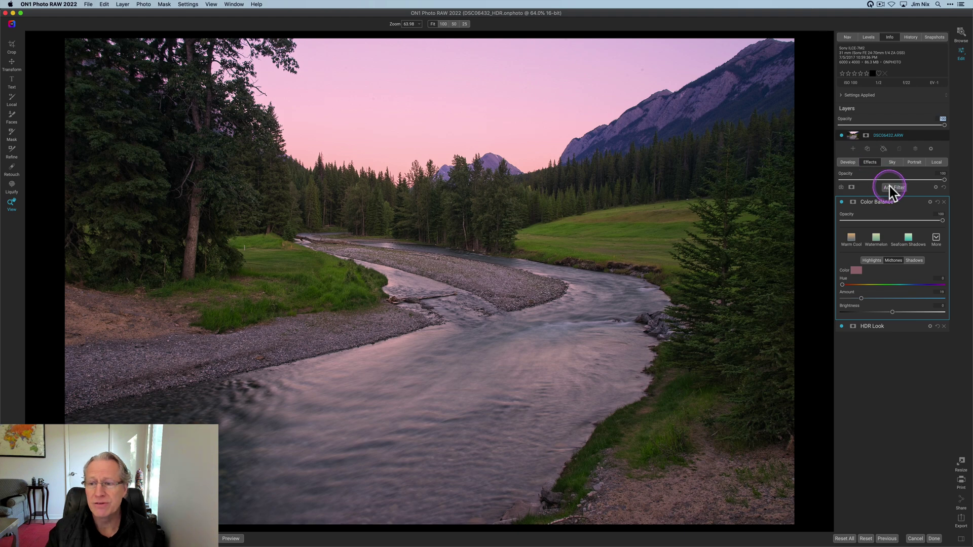
click(890, 188)
click(786, 242)
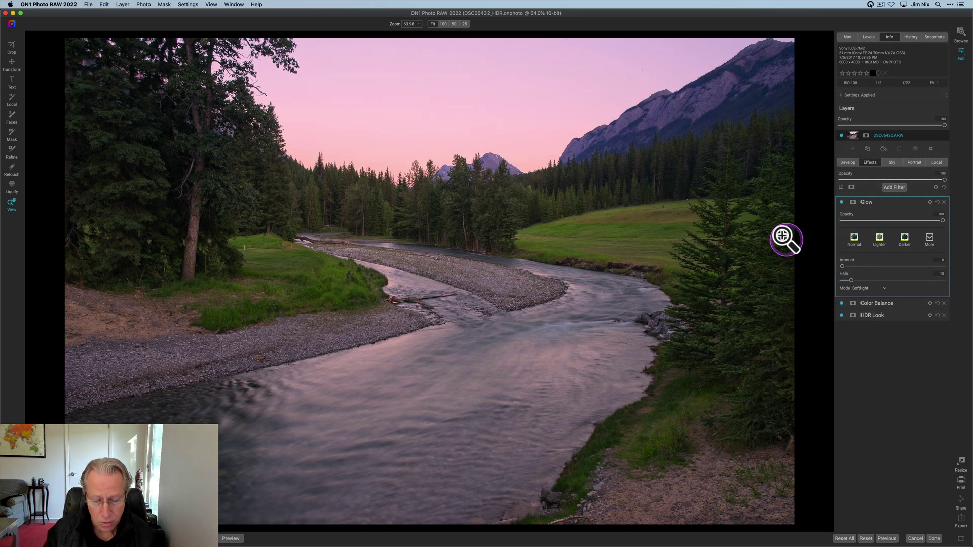
click(857, 240)
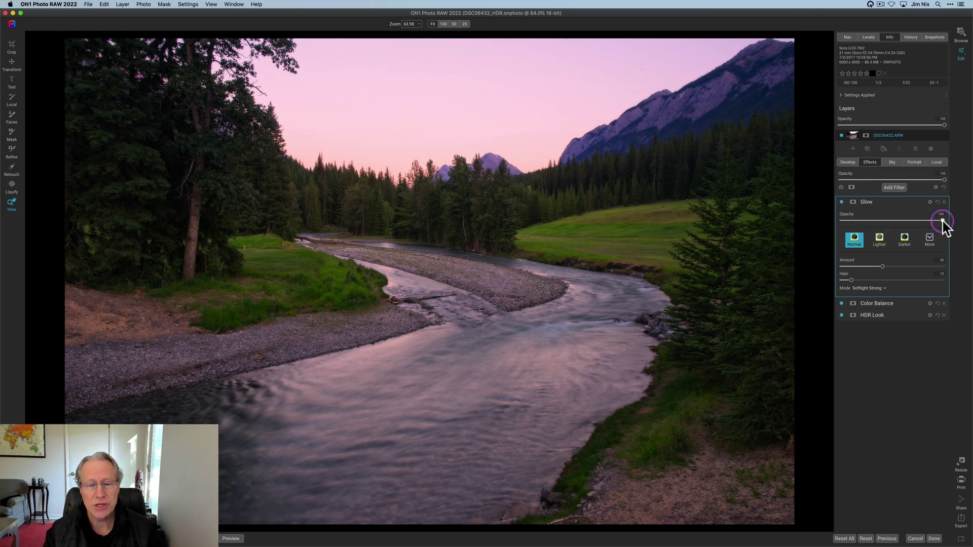
Step: Reduce the Glow opacity to 39, then toggle the glow to compare before and after
drag(942, 222, 908, 221)
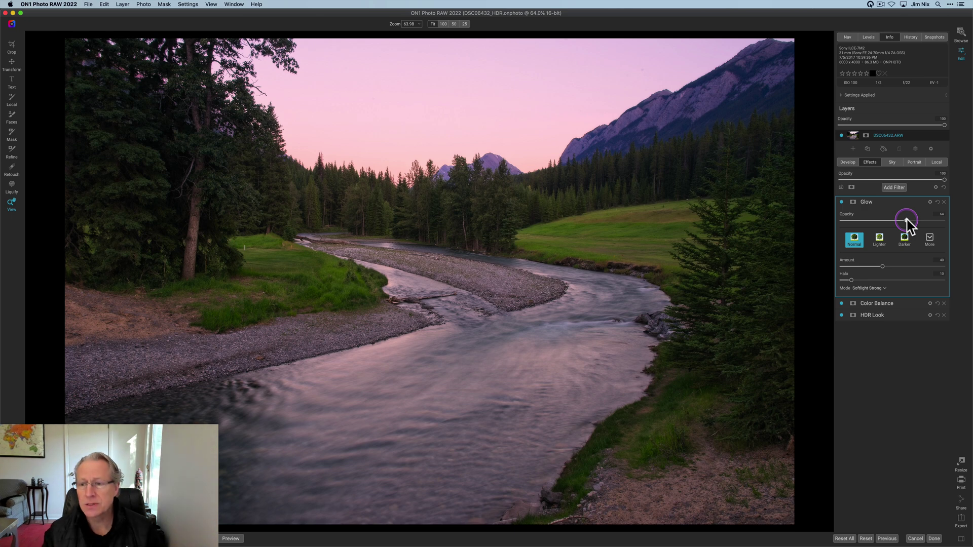
drag(907, 222, 887, 221)
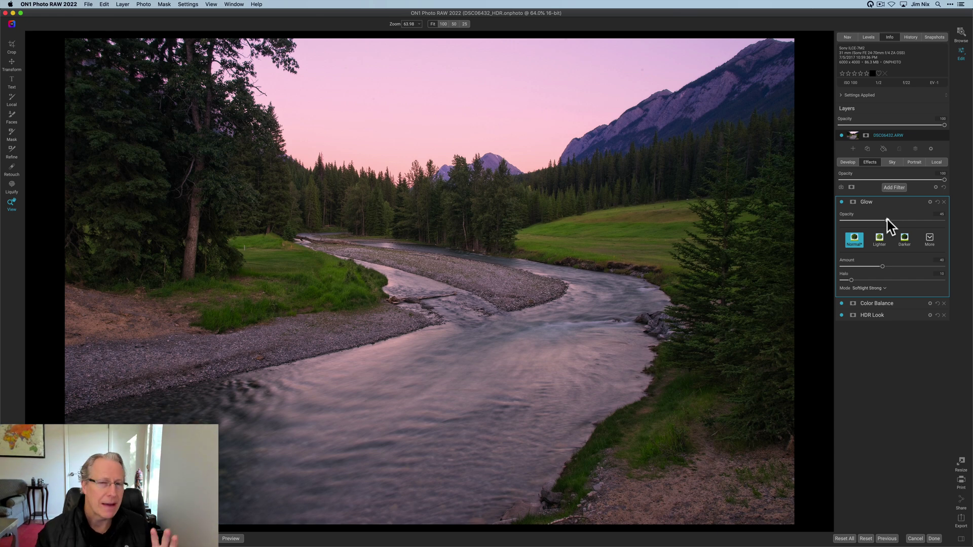
click(842, 202)
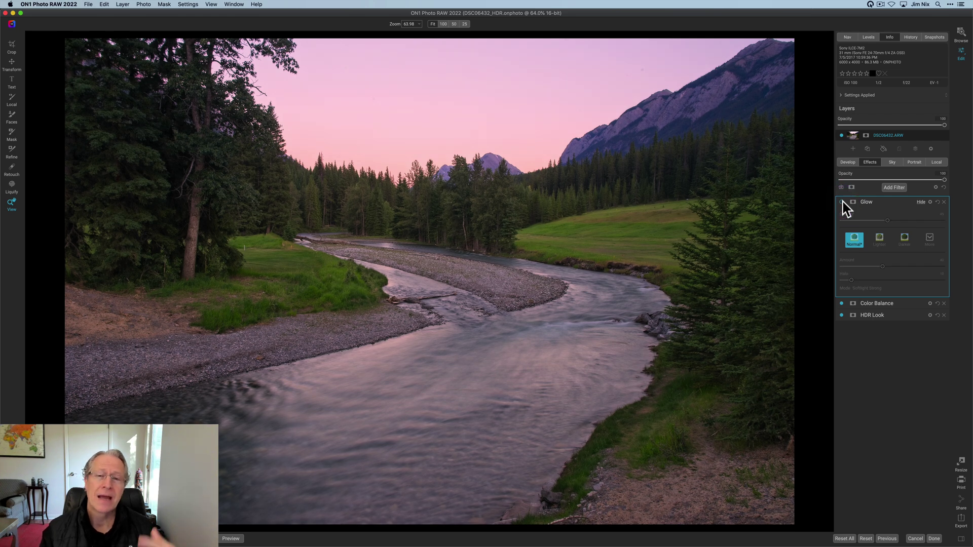
click(841, 202)
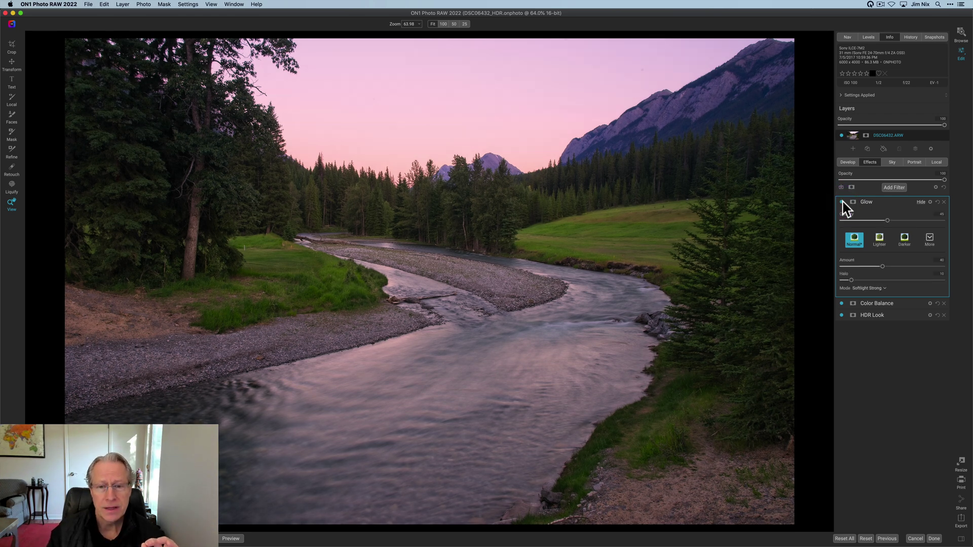
click(842, 202)
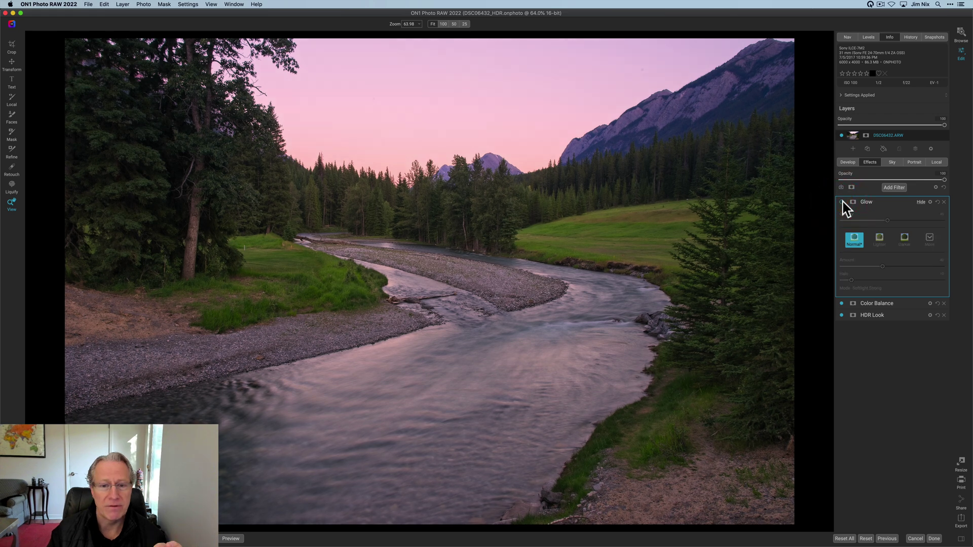
click(842, 203)
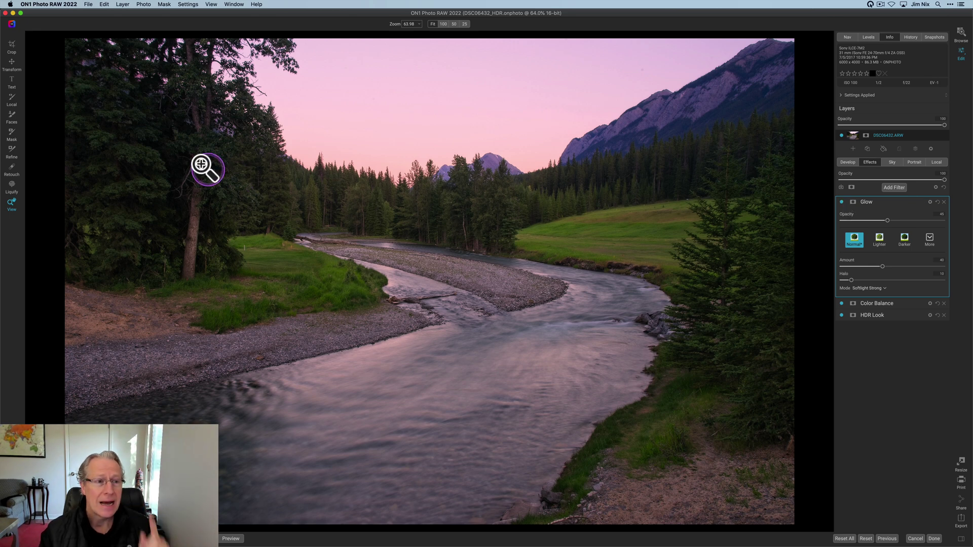
Step: Crop the river photo to 16:9, shifting the image down to keep sky and river in frame
click(20, 44)
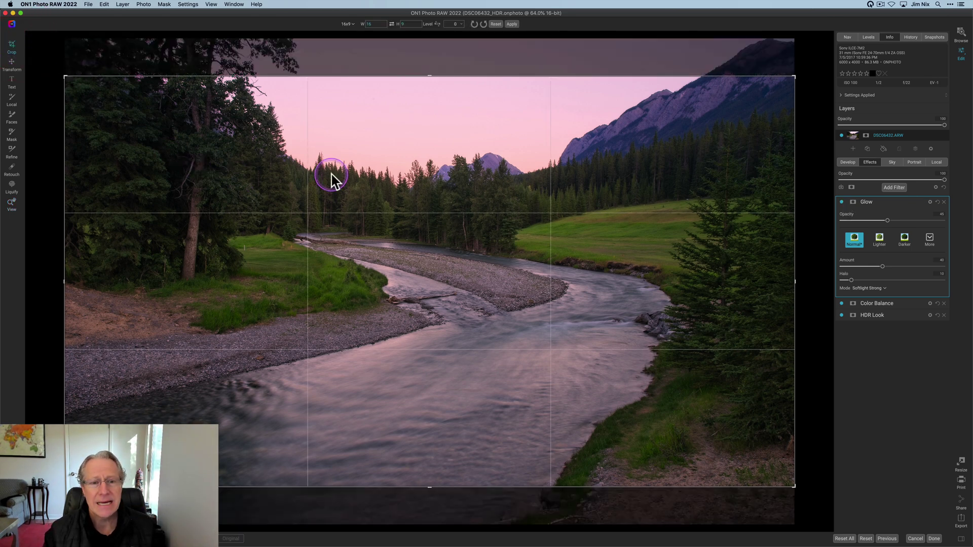
drag(435, 205, 445, 226)
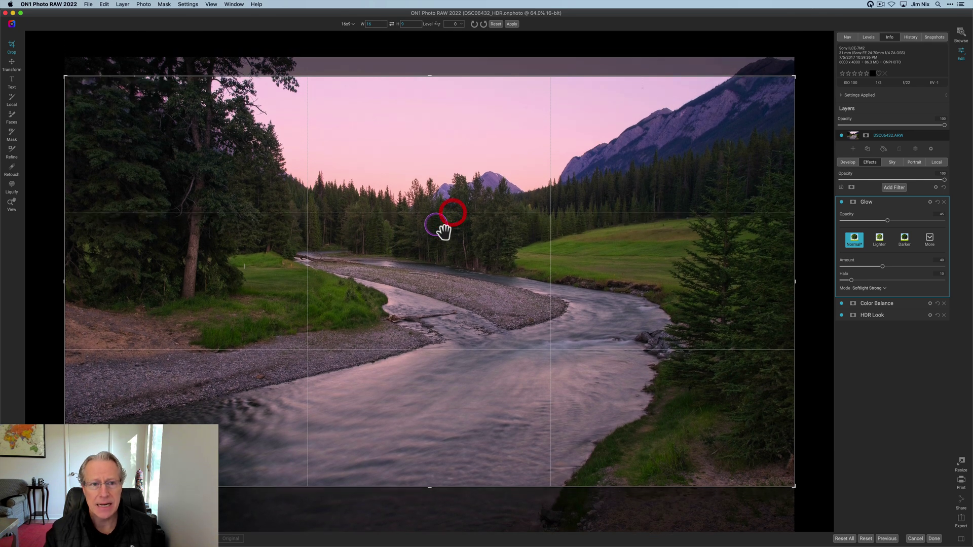
key(z)
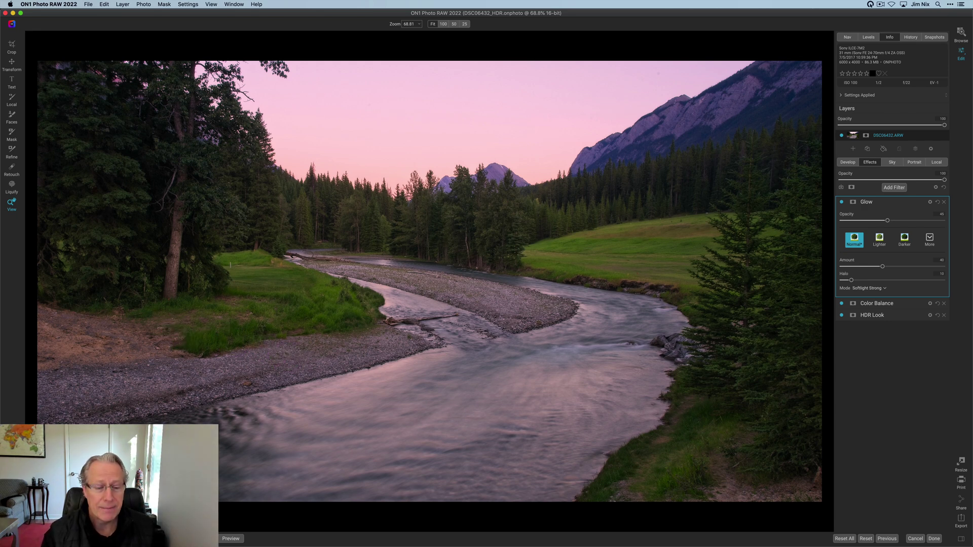
key(alt+p)
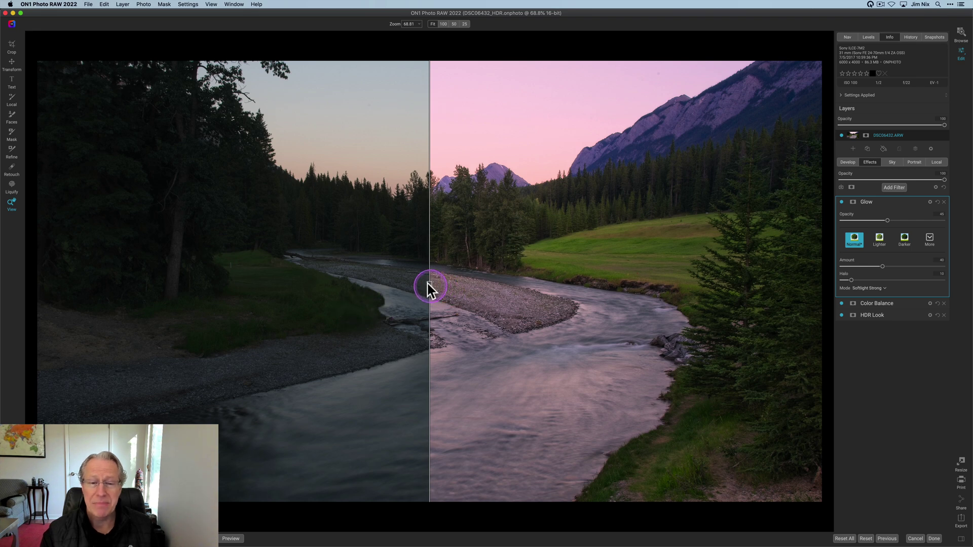
drag(430, 284, 245, 318)
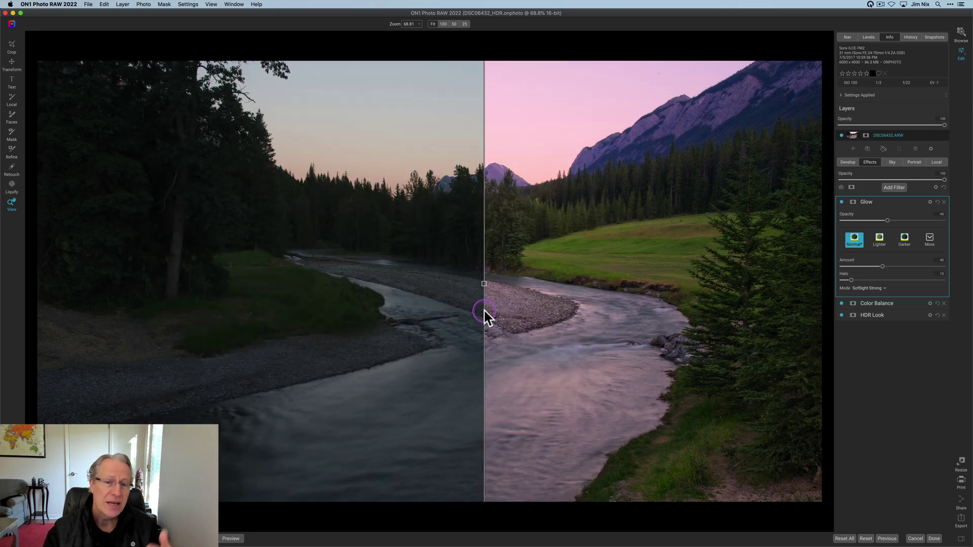
drag(484, 314, 302, 310)
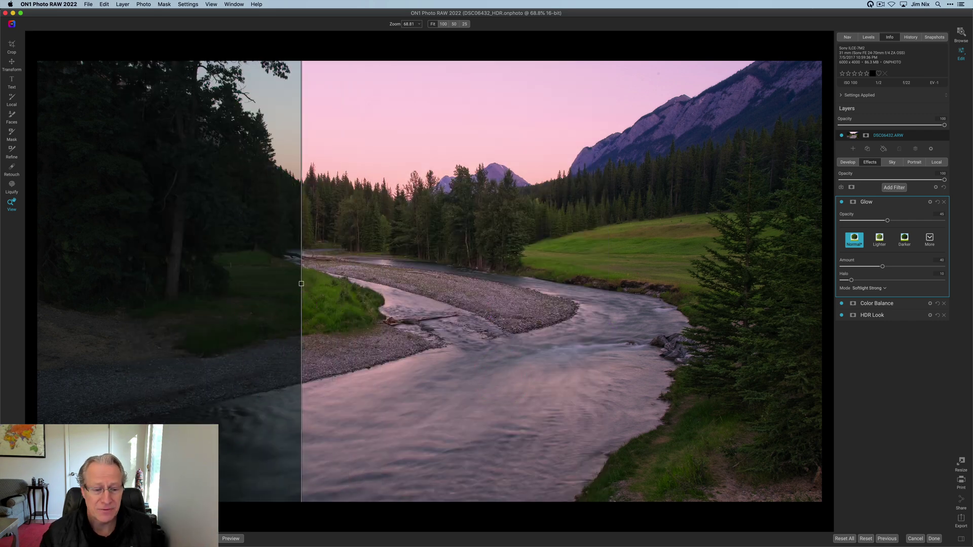
key(backslash)
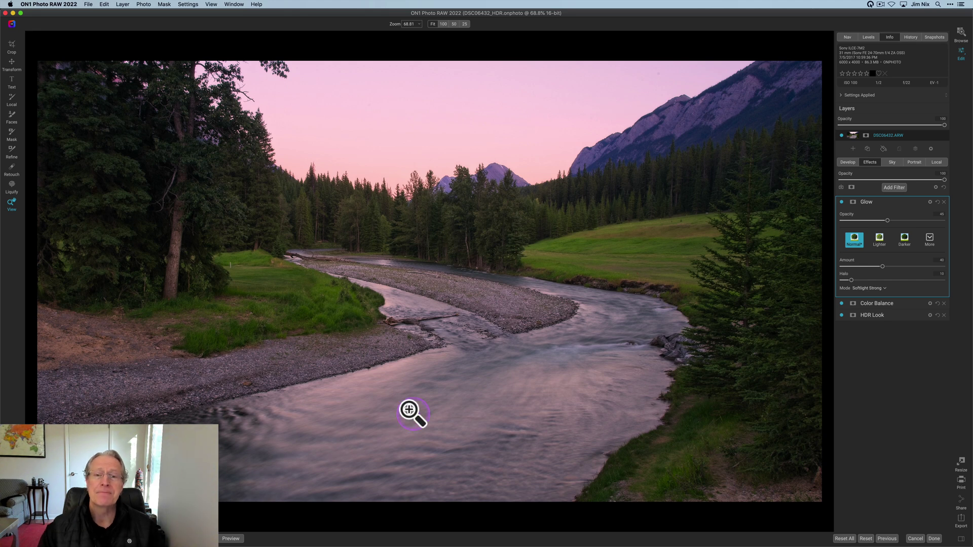